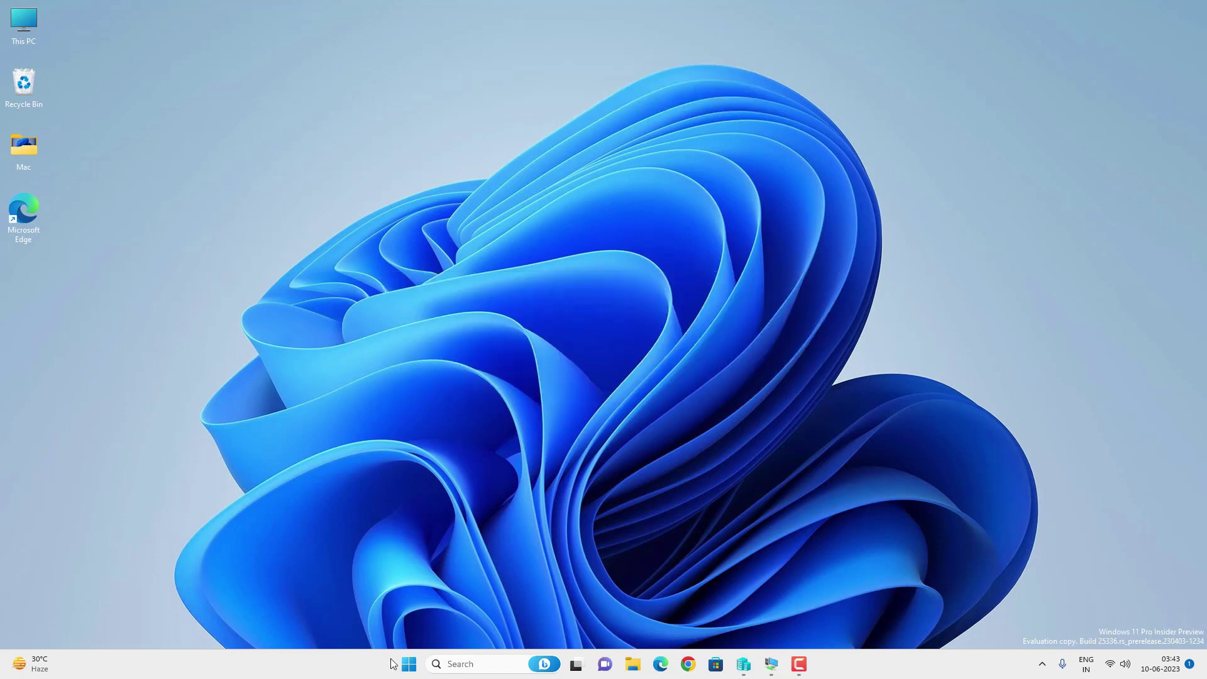
# Step: Inspect the NVIDIA Graphics Driver in Settings' installed apps list without uninstalling it
pyautogui.click(409, 666)
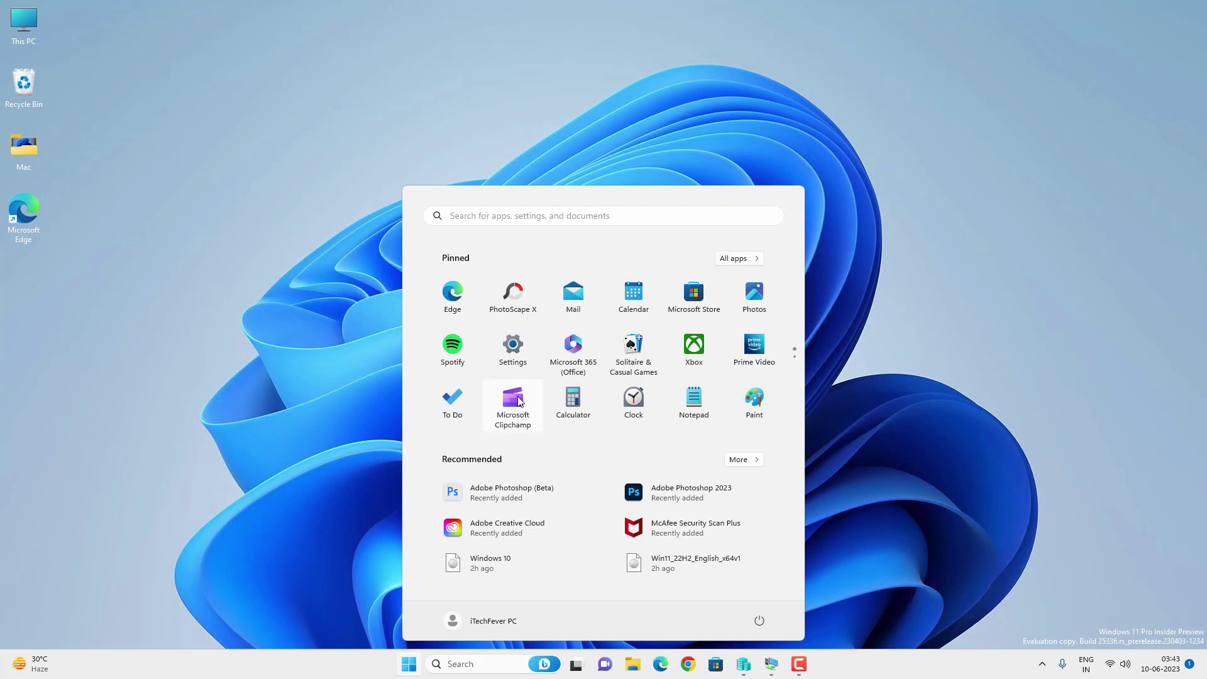
pyautogui.click(514, 348)
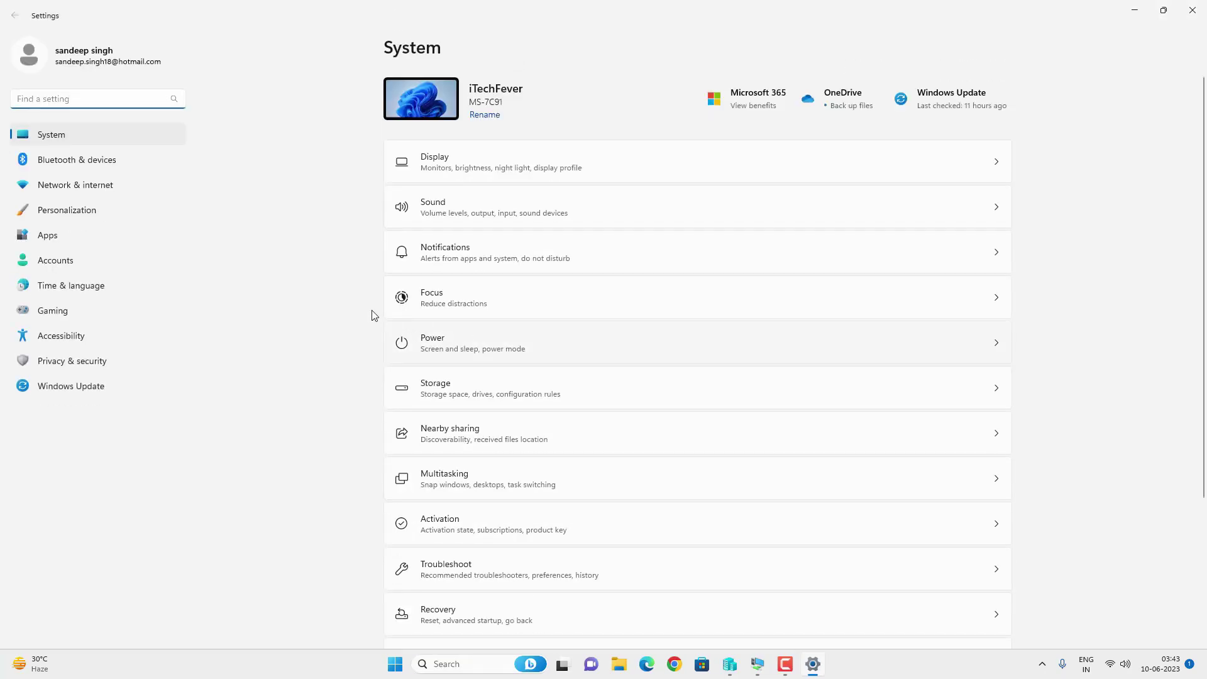
pyautogui.click(116, 234)
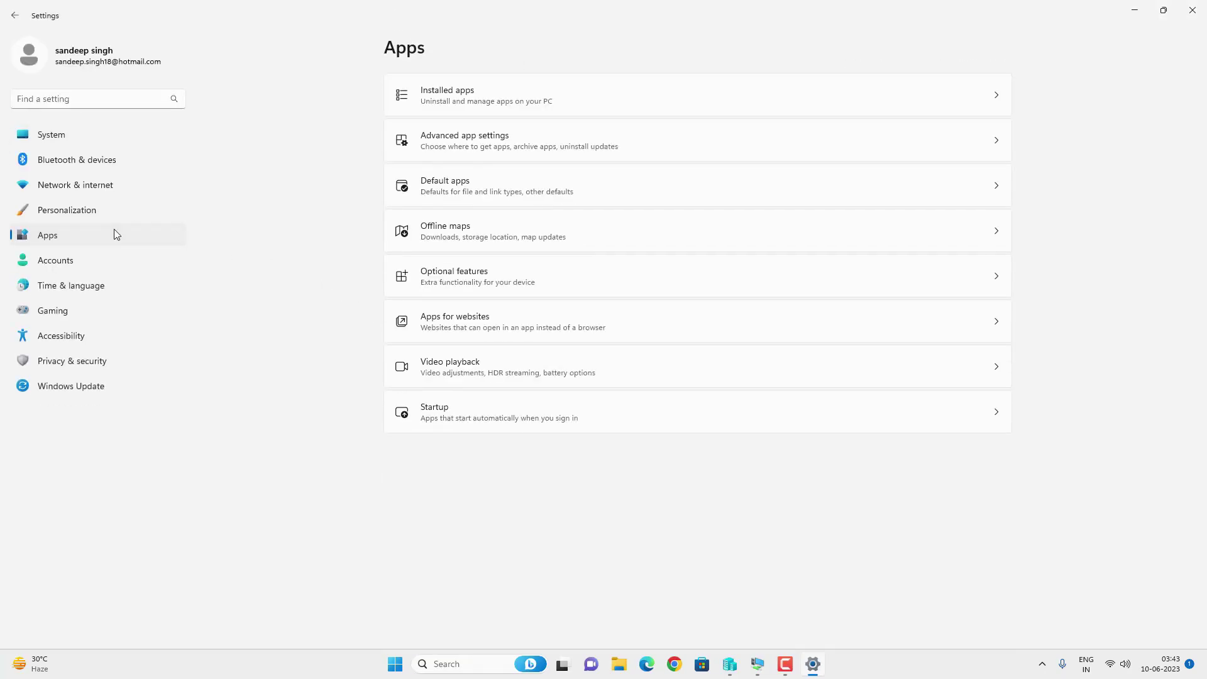
pyautogui.click(503, 104)
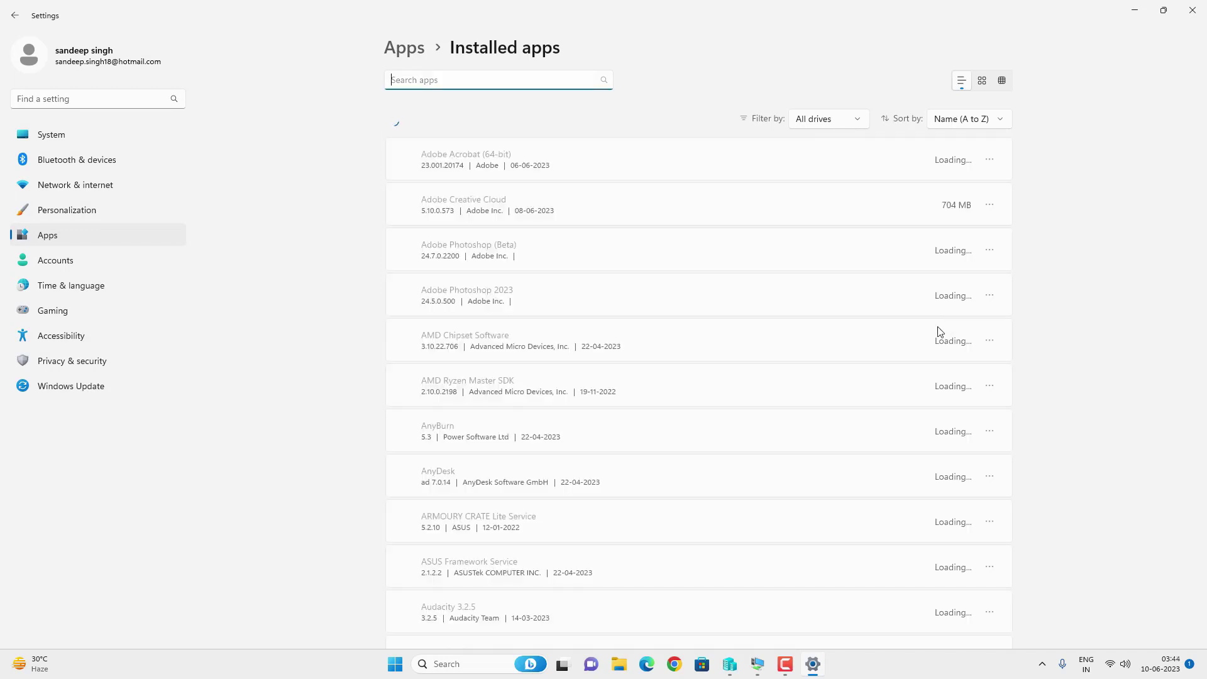
pyautogui.moveTo(1203, 101); pyautogui.dragTo(1203, 402)
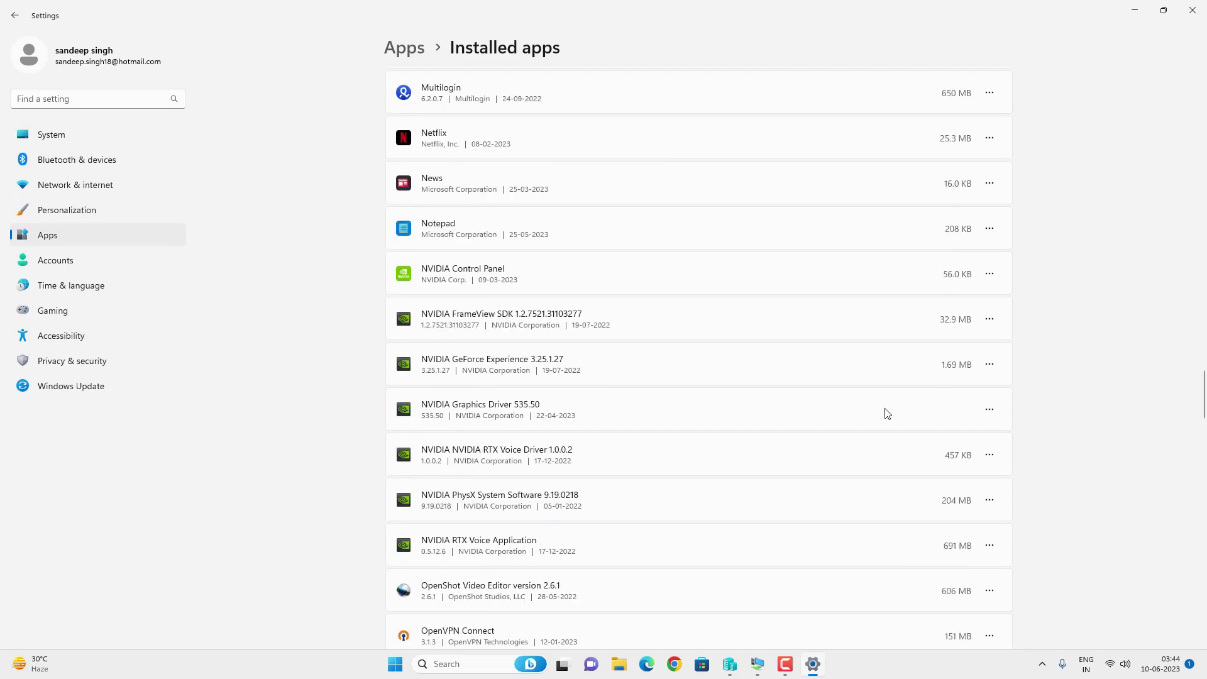
pyautogui.click(994, 411)
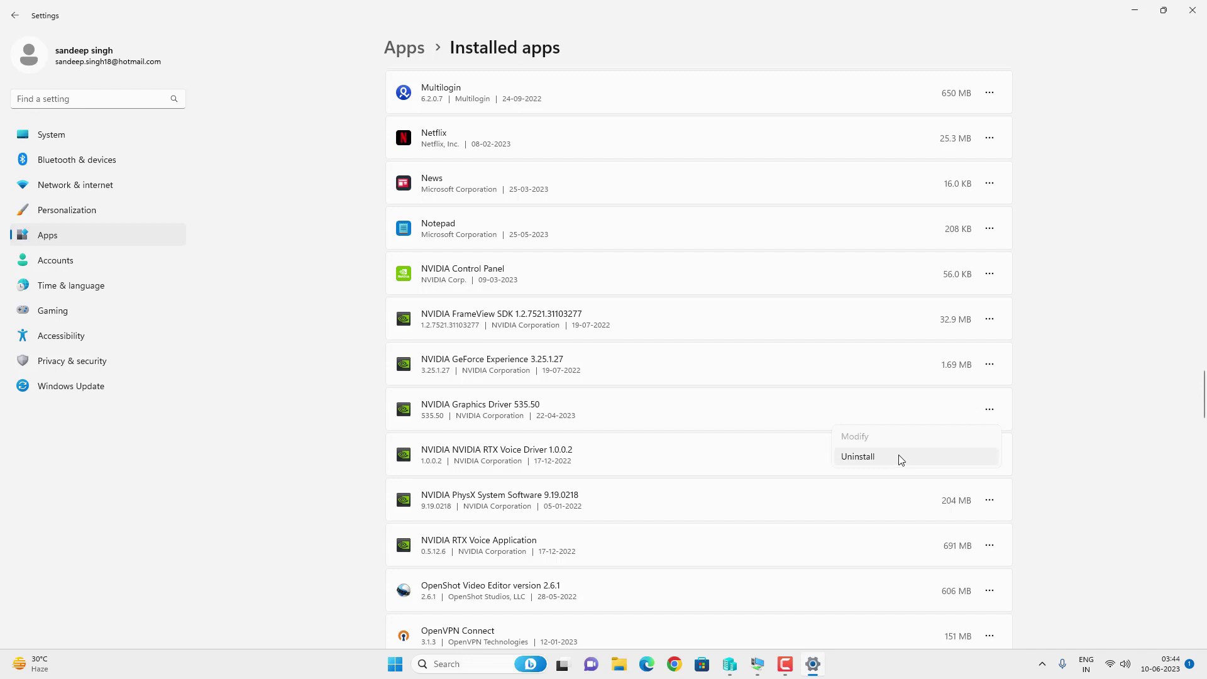
pyautogui.click(1093, 410)
pyautogui.click(1193, 14)
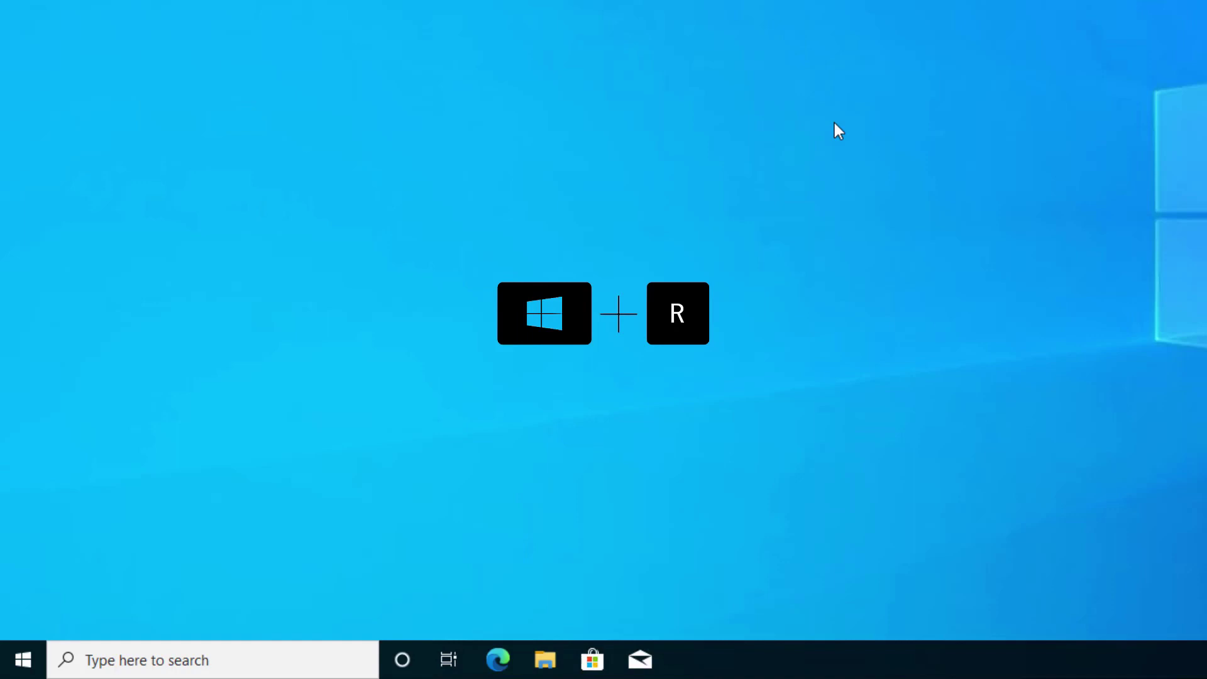
# Step: Launch msconfig from the Run box and close System Configuration without changes
pyautogui.press('super+r')
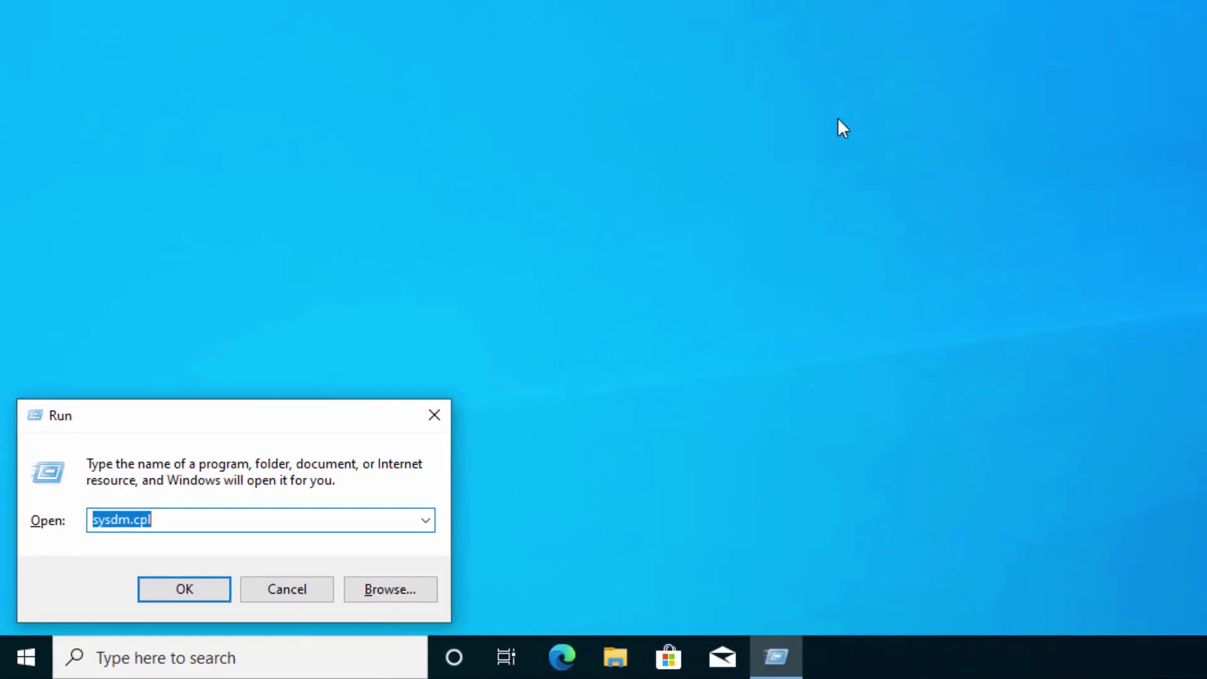
pyautogui.press('BackSpace')
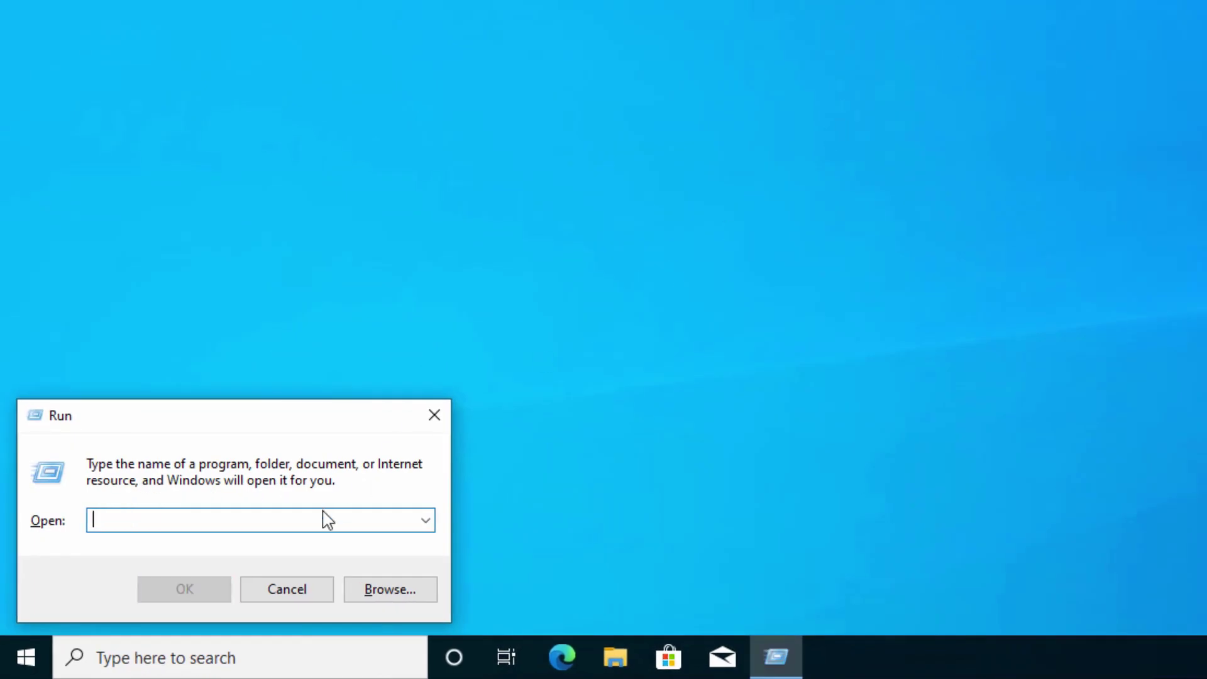
pyautogui.write('msconfig')
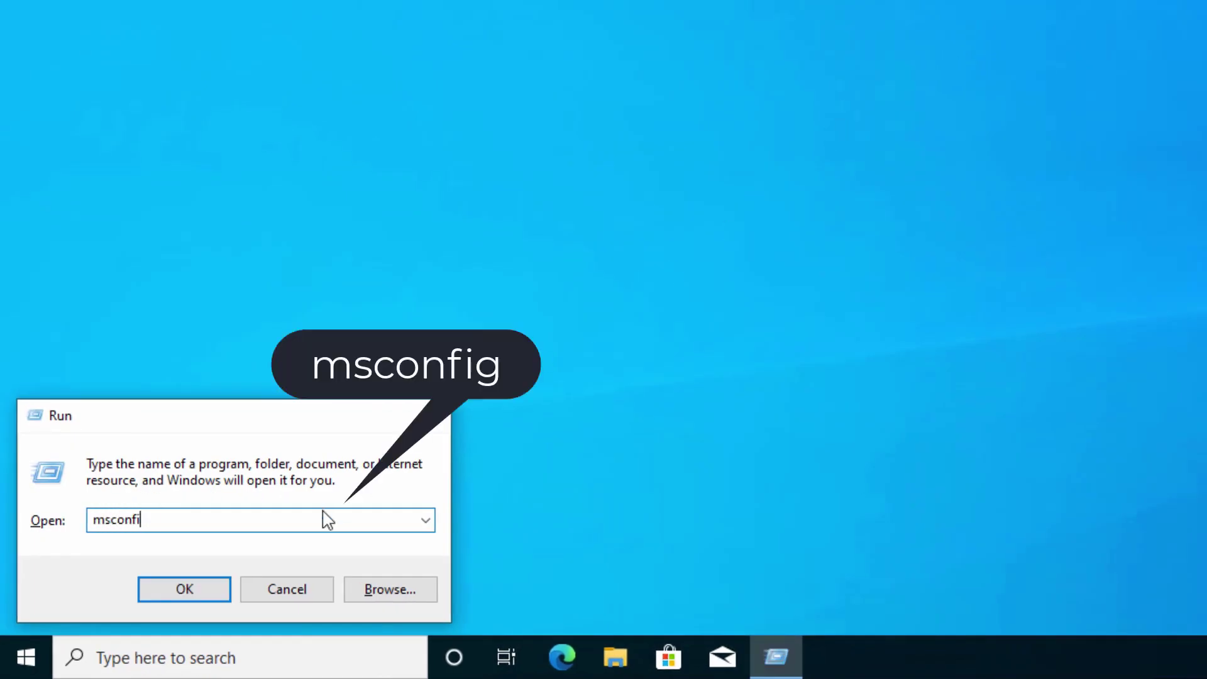
pyautogui.click(167, 596)
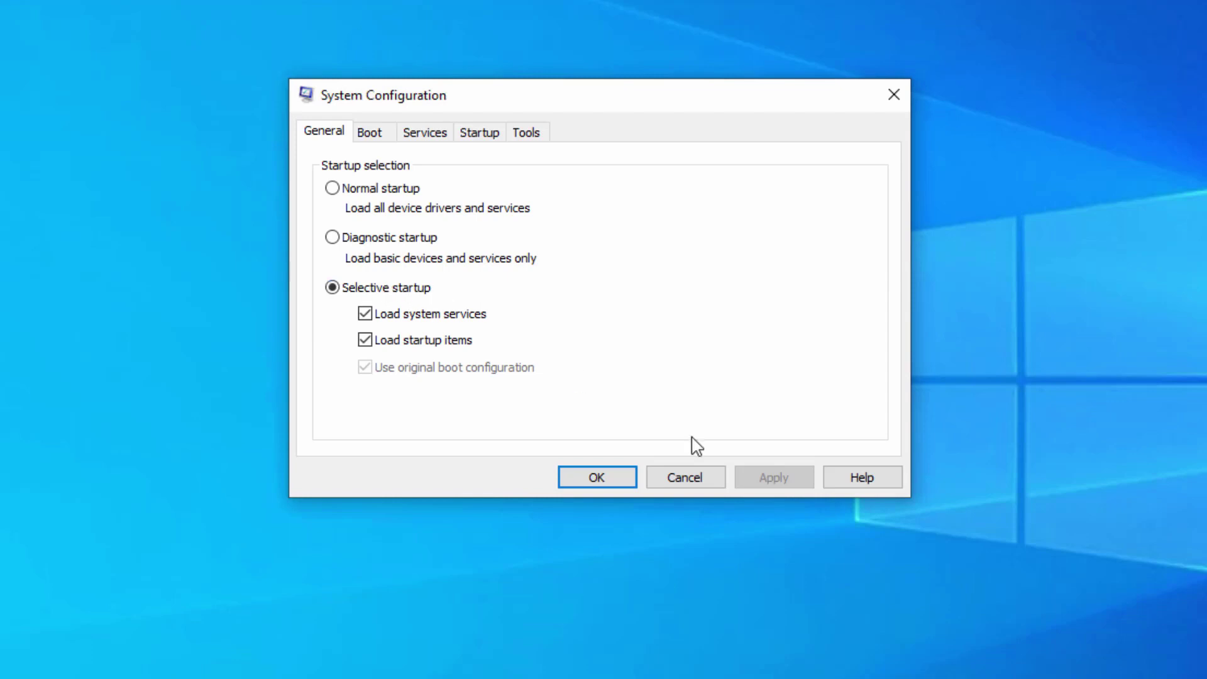
pyautogui.click(584, 479)
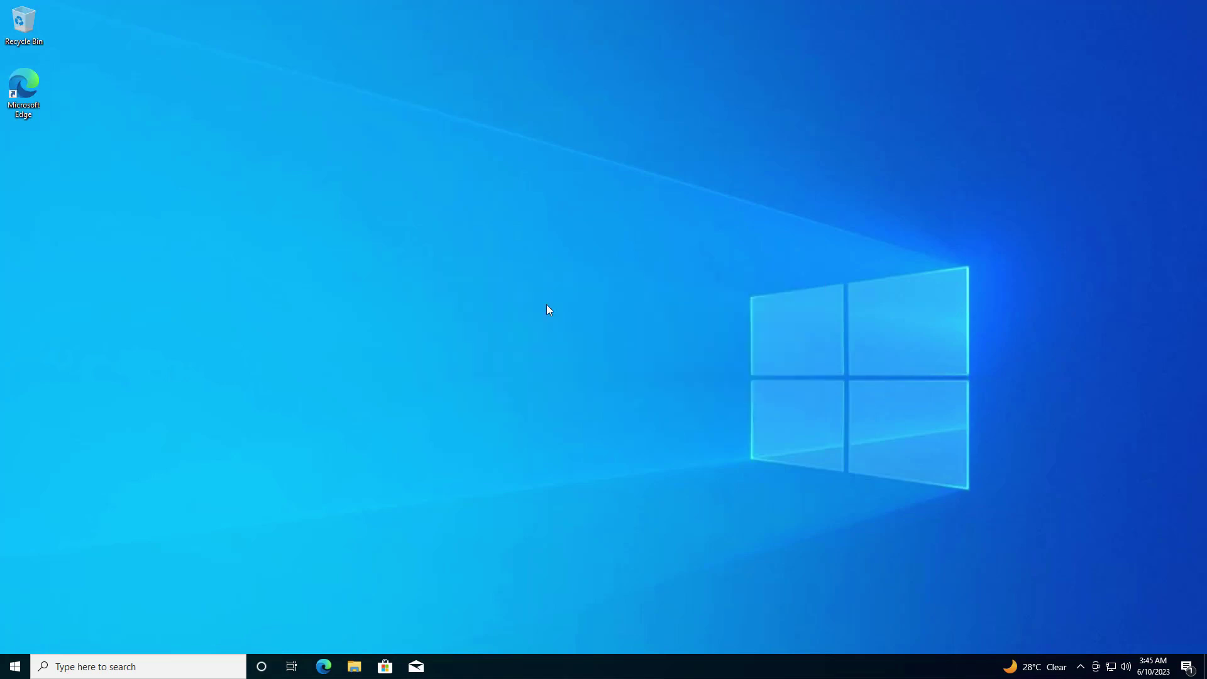
# Step: Look over the Windows Update settings page, then close Settings
pyautogui.click(15, 667)
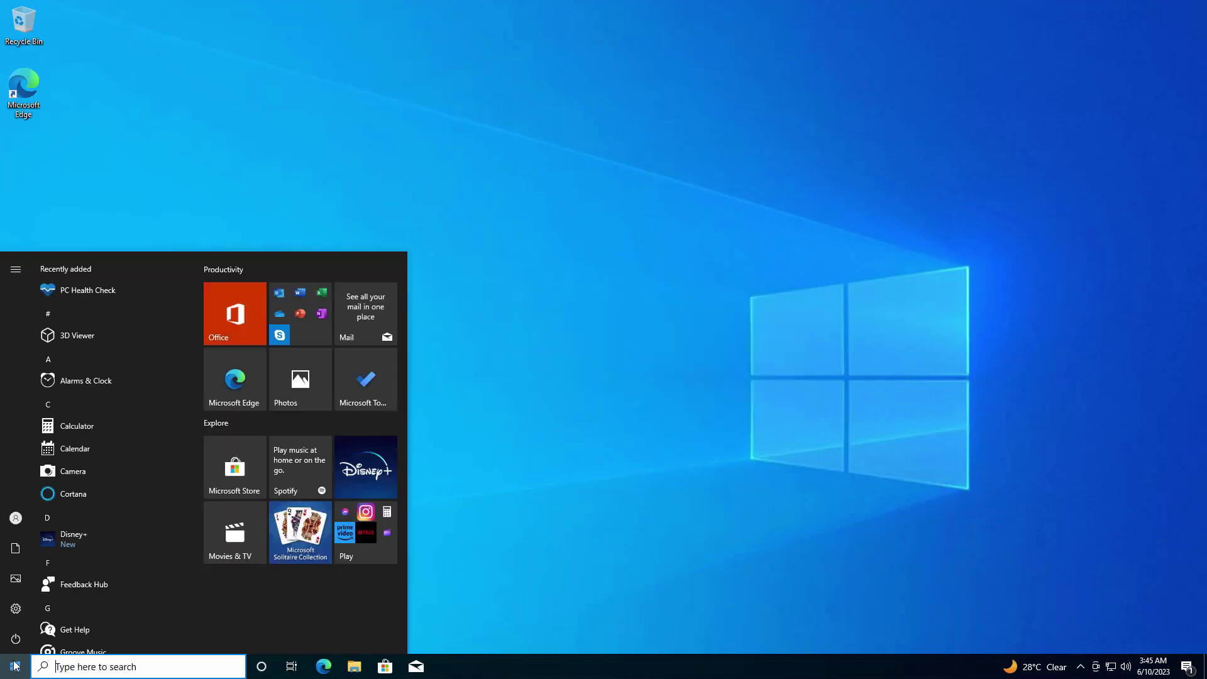
pyautogui.click(28, 605)
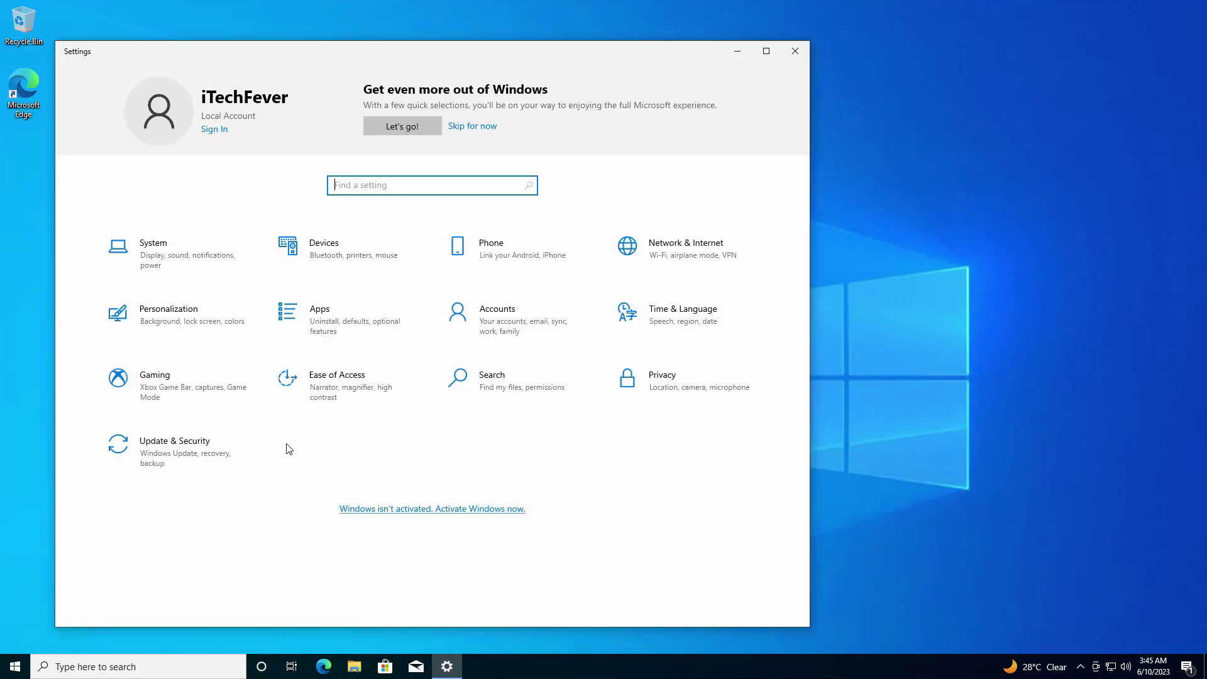
pyautogui.click(175, 443)
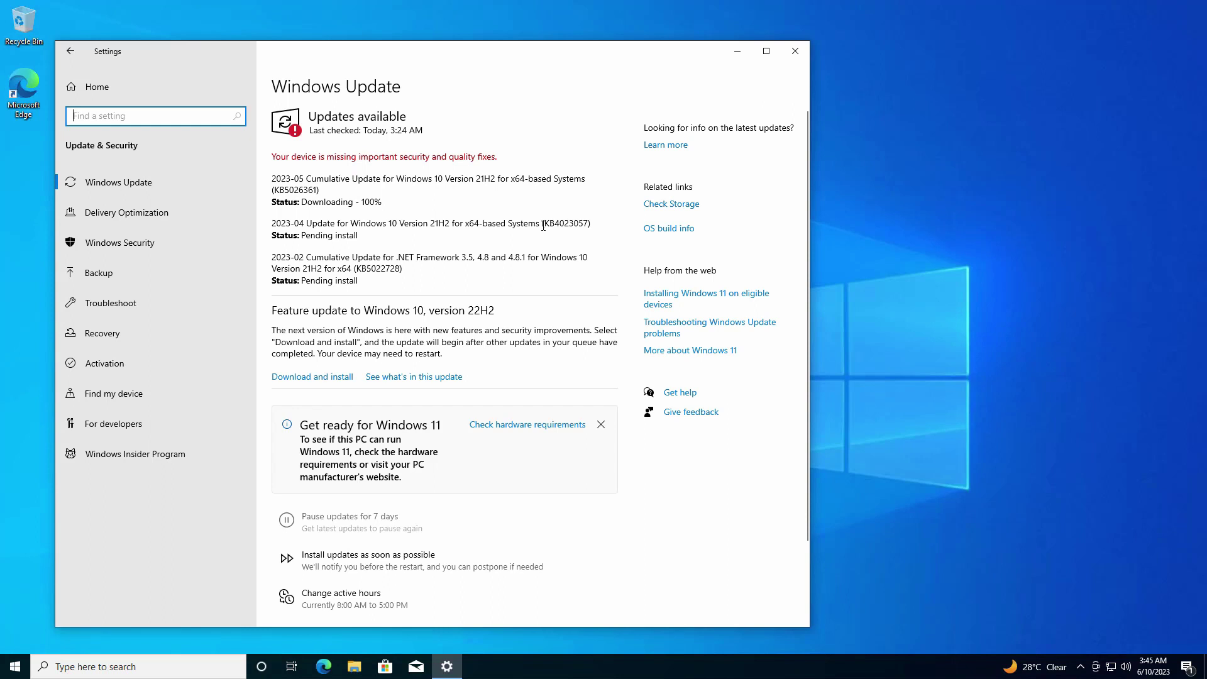
pyautogui.click(795, 51)
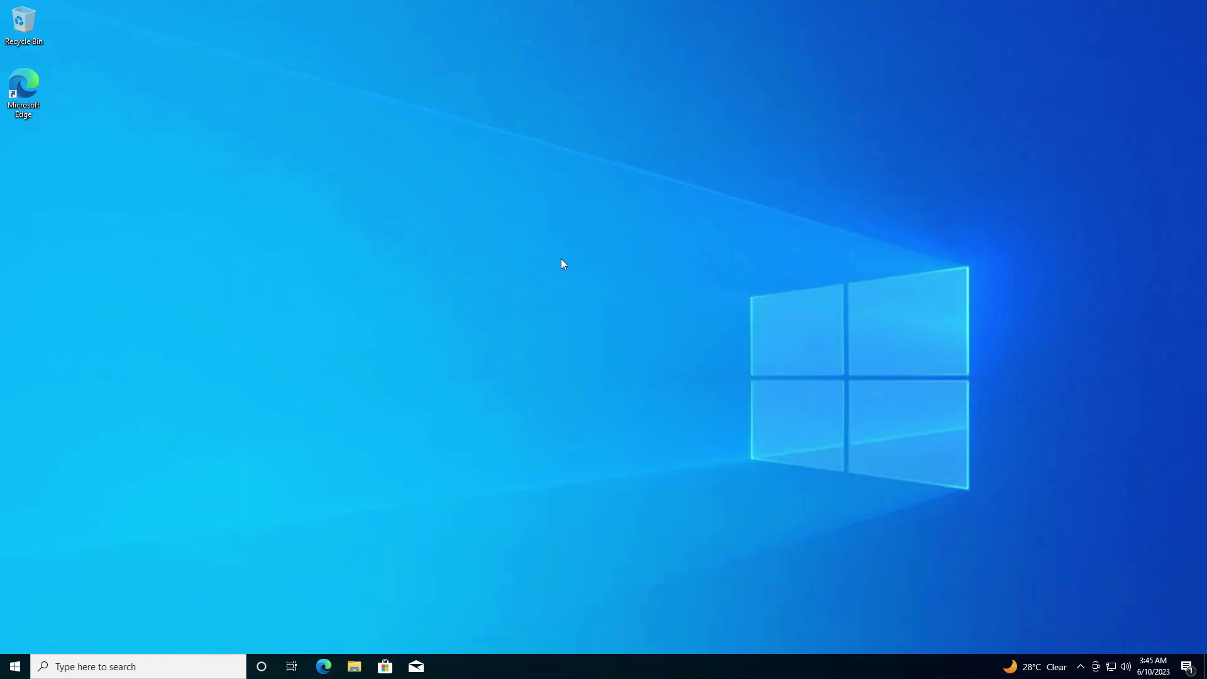
# Step: Start Command Prompt as administrator and move its window toward the screen centre
pyautogui.click(131, 669)
pyautogui.write('cmd')
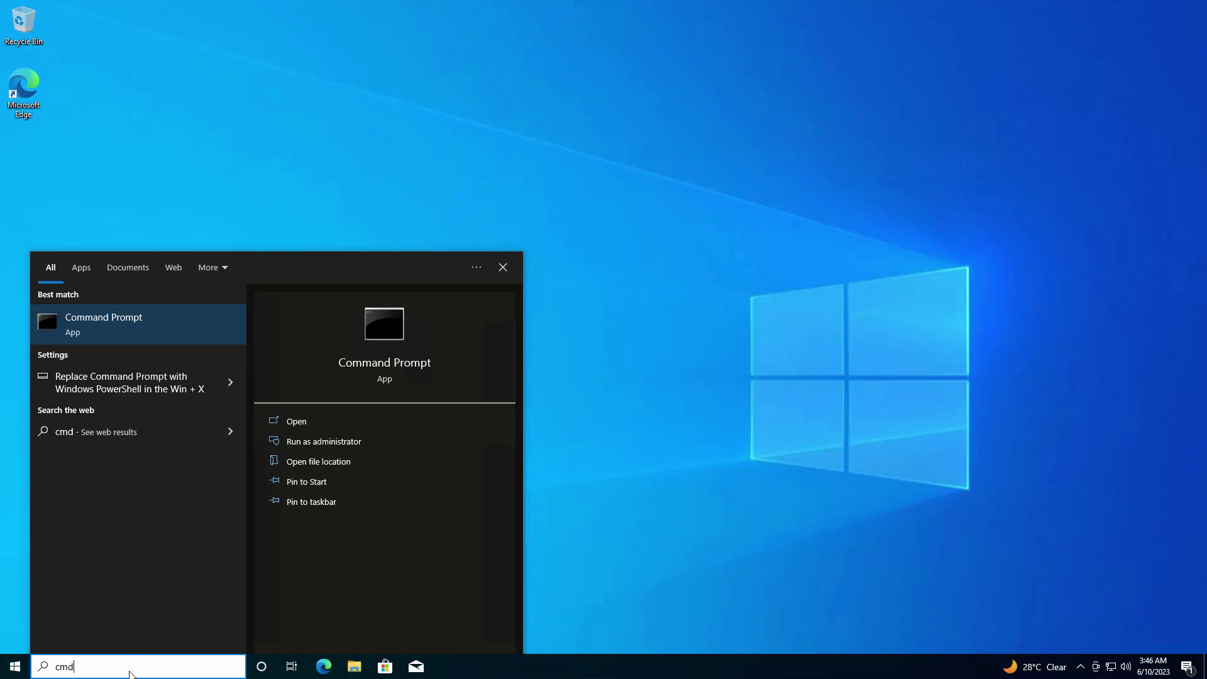
pyautogui.click(348, 448)
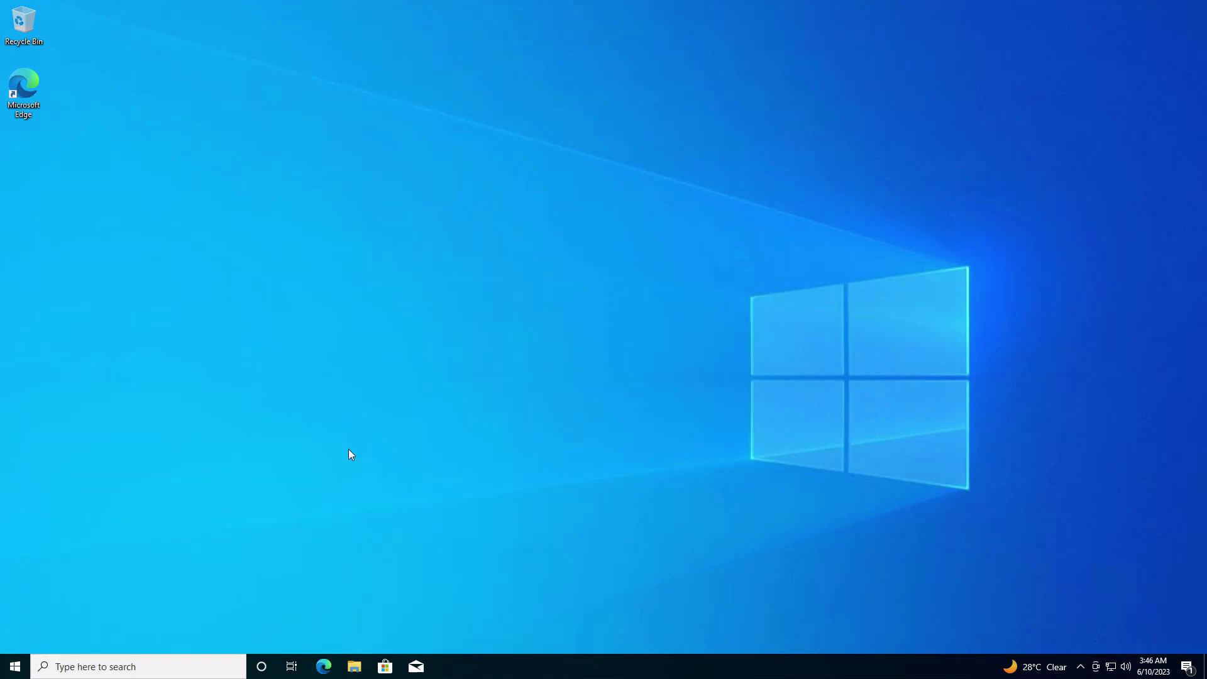
pyautogui.click(537, 415)
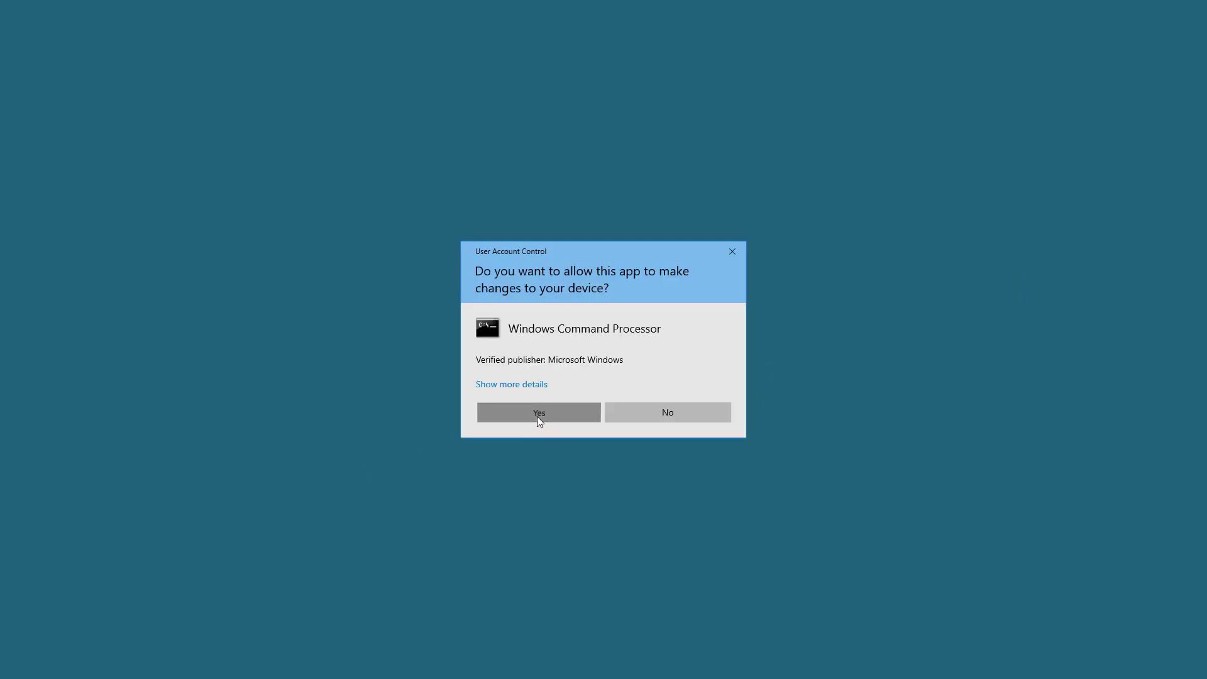
pyautogui.moveTo(418, 41); pyautogui.dragTo(644, 149)
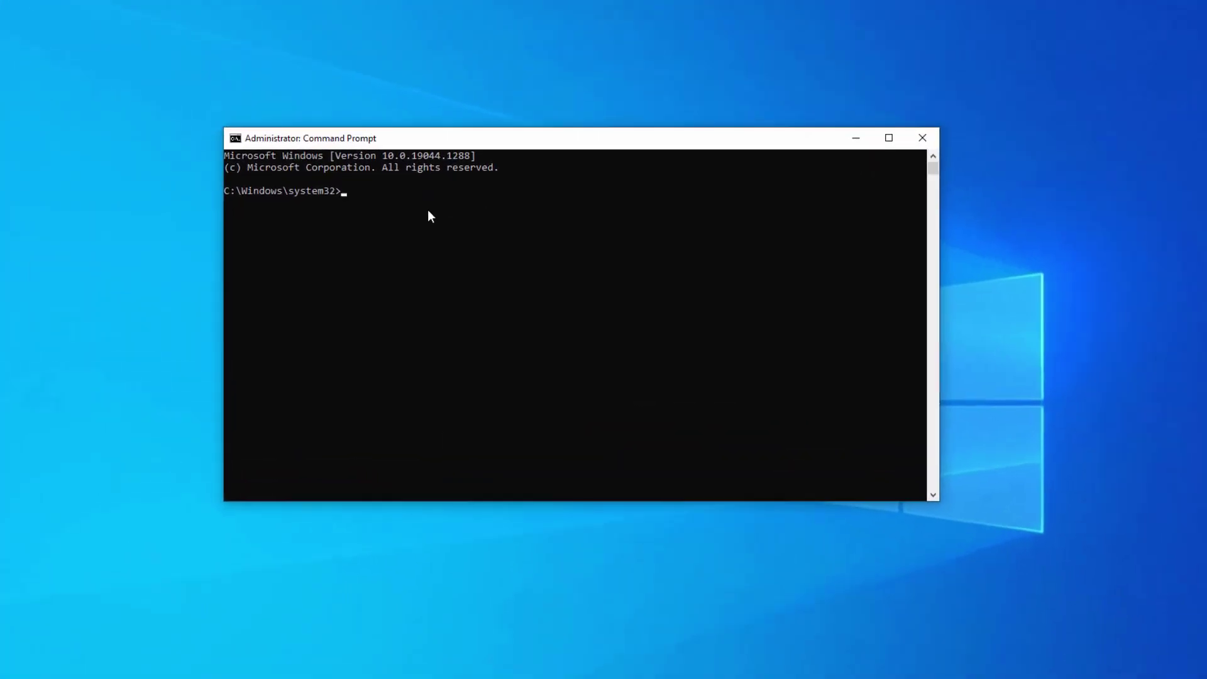
# Step: Run chkdsk c: and sfc /scannow, then close Command Prompt
pyautogui.write('ch')
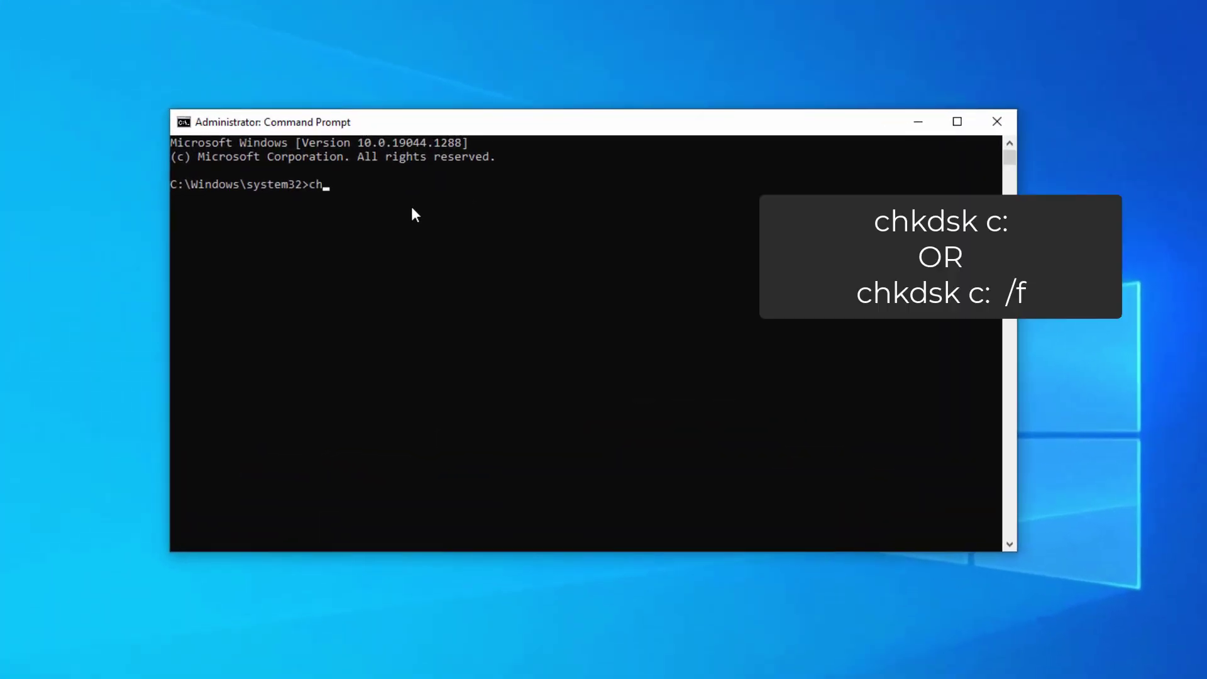
pyautogui.write('kdsk c:')
pyautogui.press('Return')
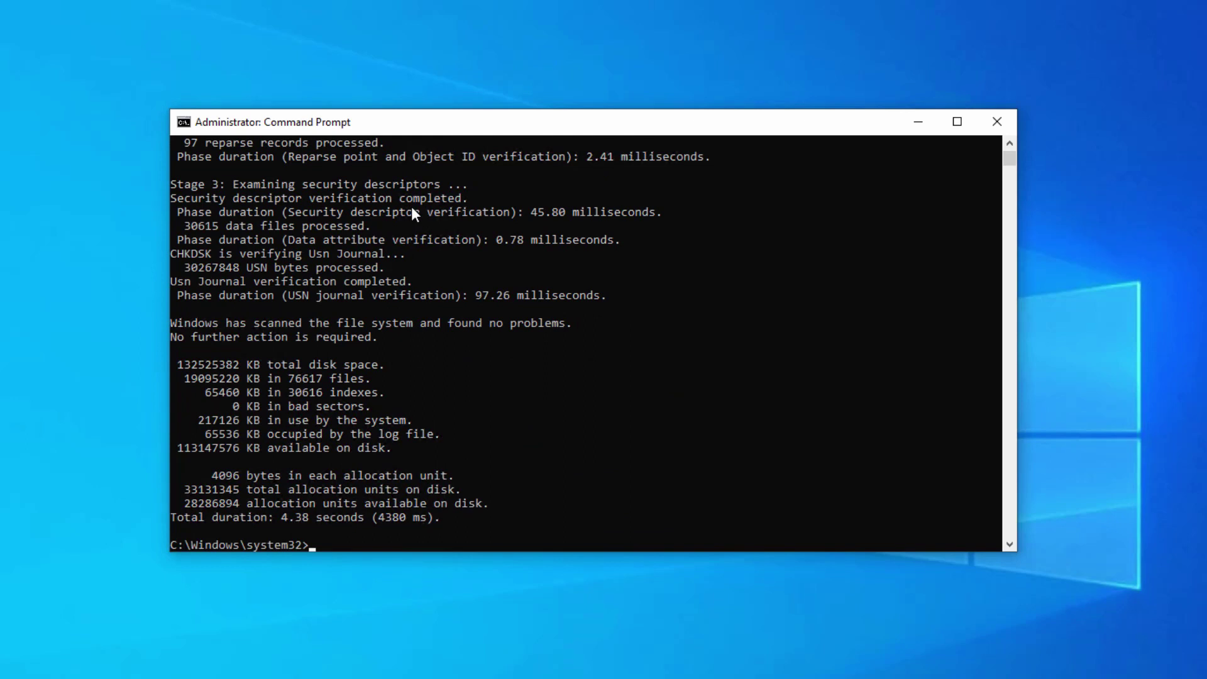
pyautogui.write('sfc ')
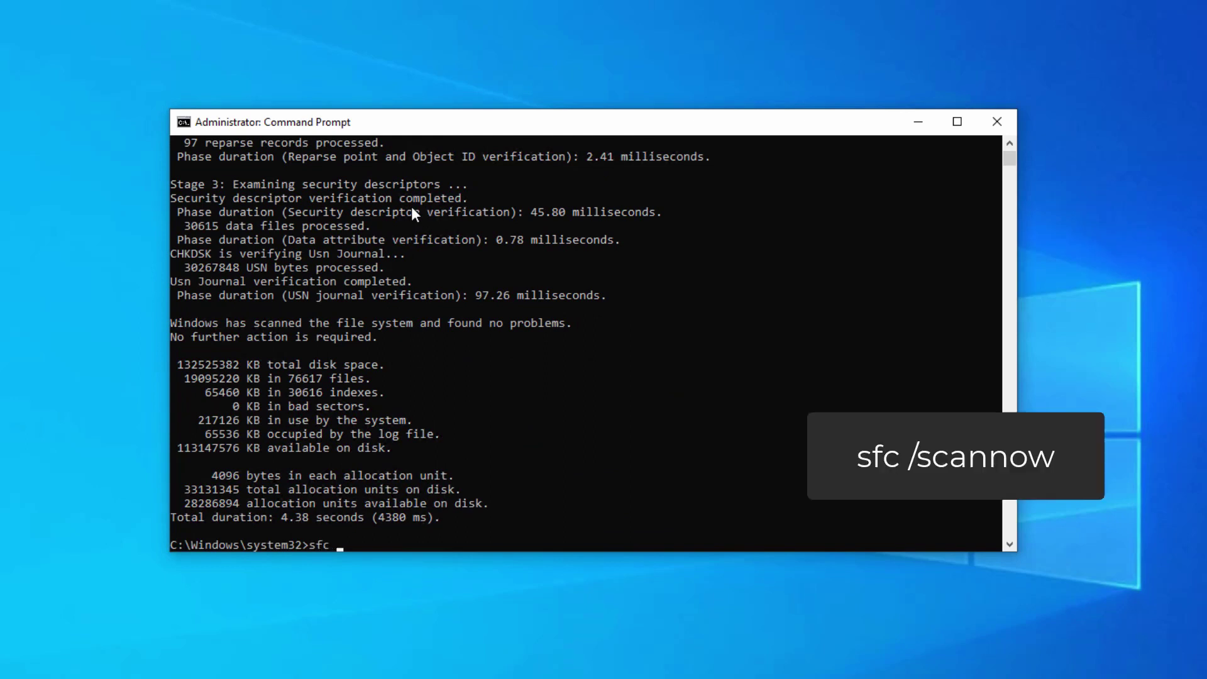
pyautogui.write('/scannow')
pyautogui.press('Return')
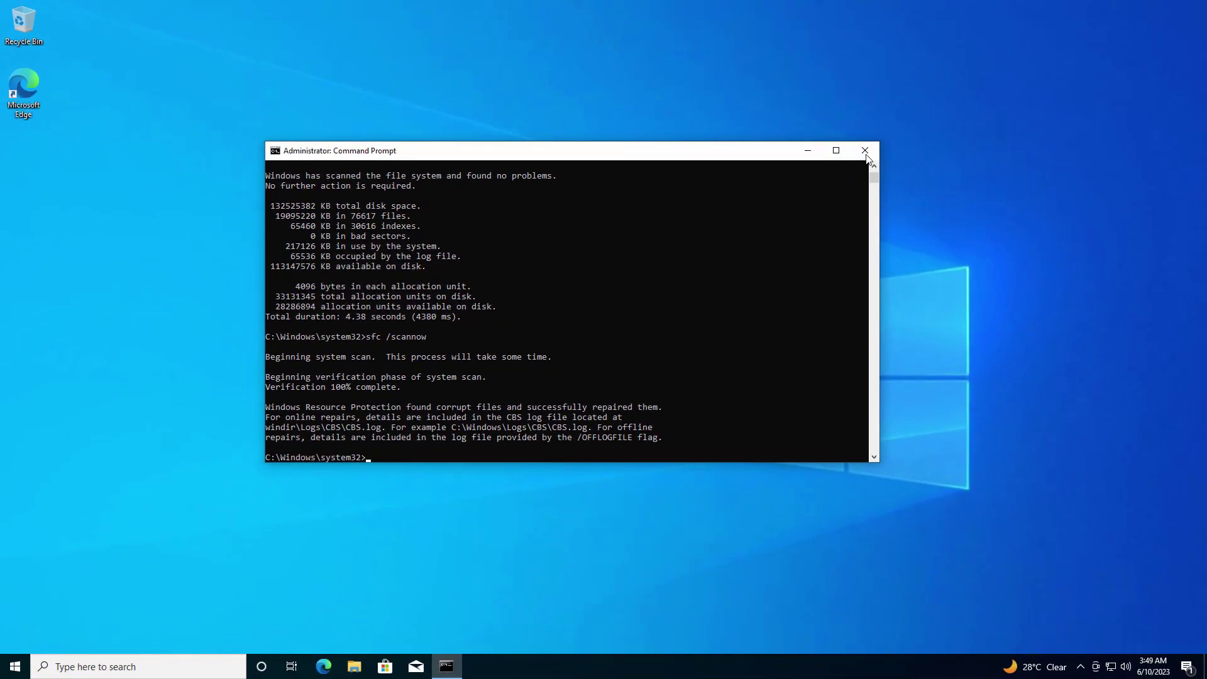
pyautogui.click(866, 151)
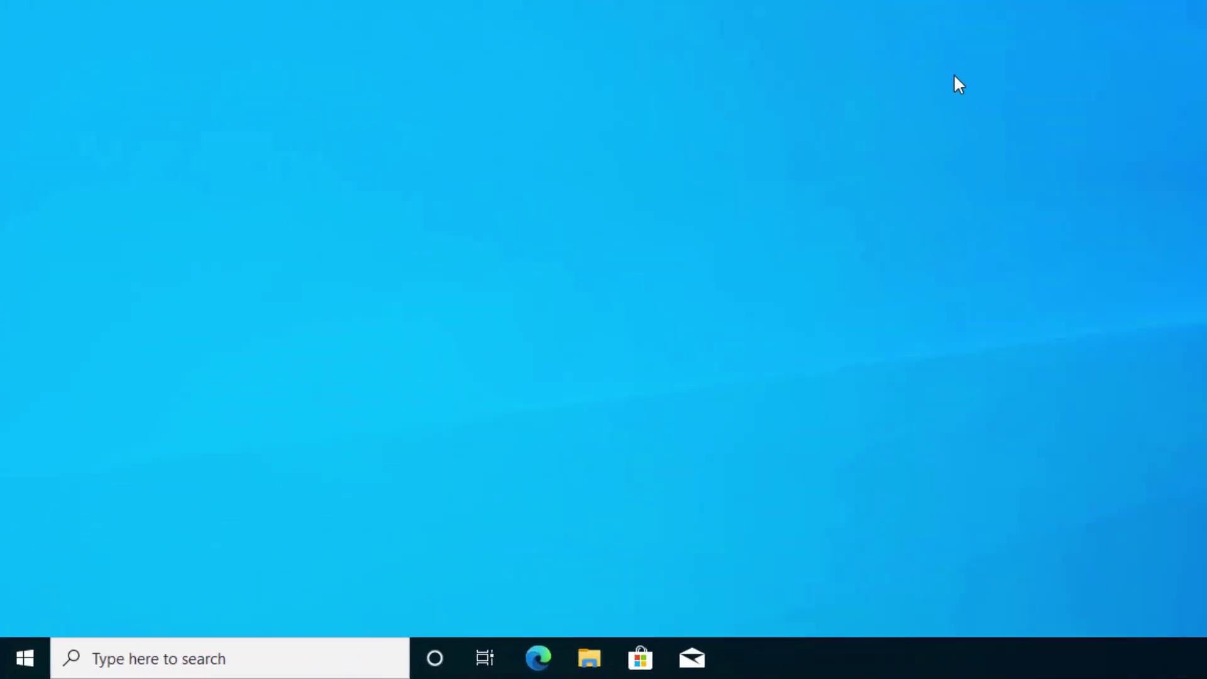
pyautogui.press('super+r')
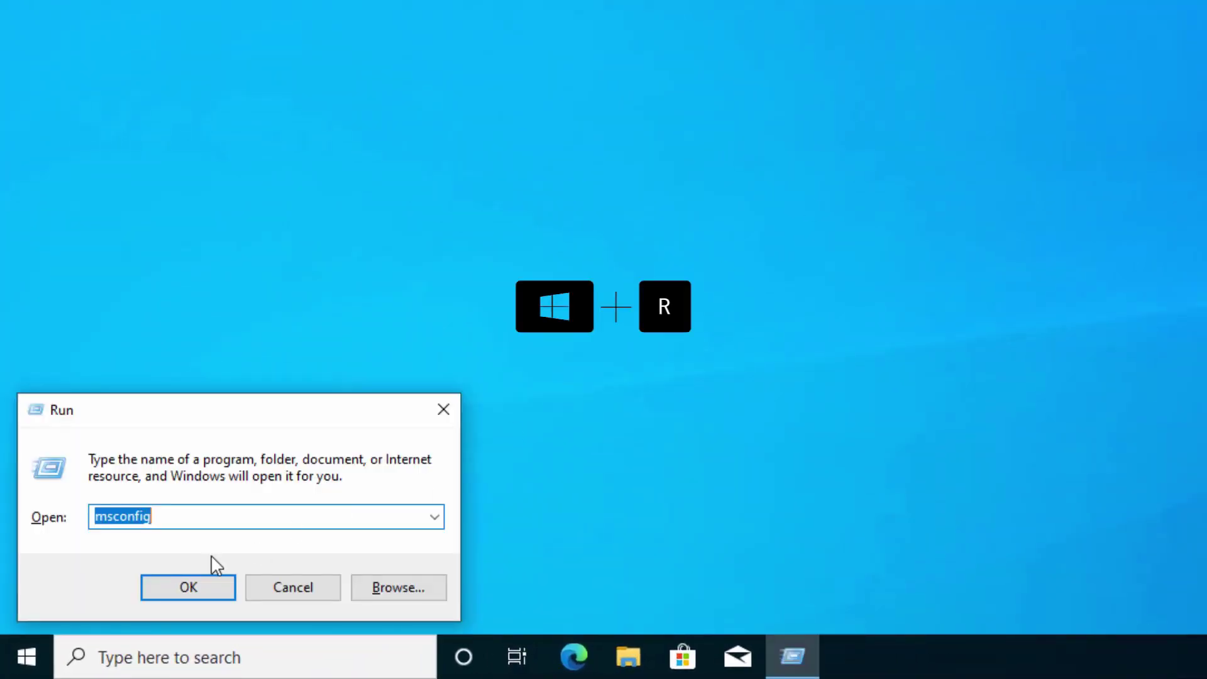
# Step: Run rstrui.exe and restore to the 6/10/2023 3:36:20 AM manual restore point
pyautogui.write('rs')
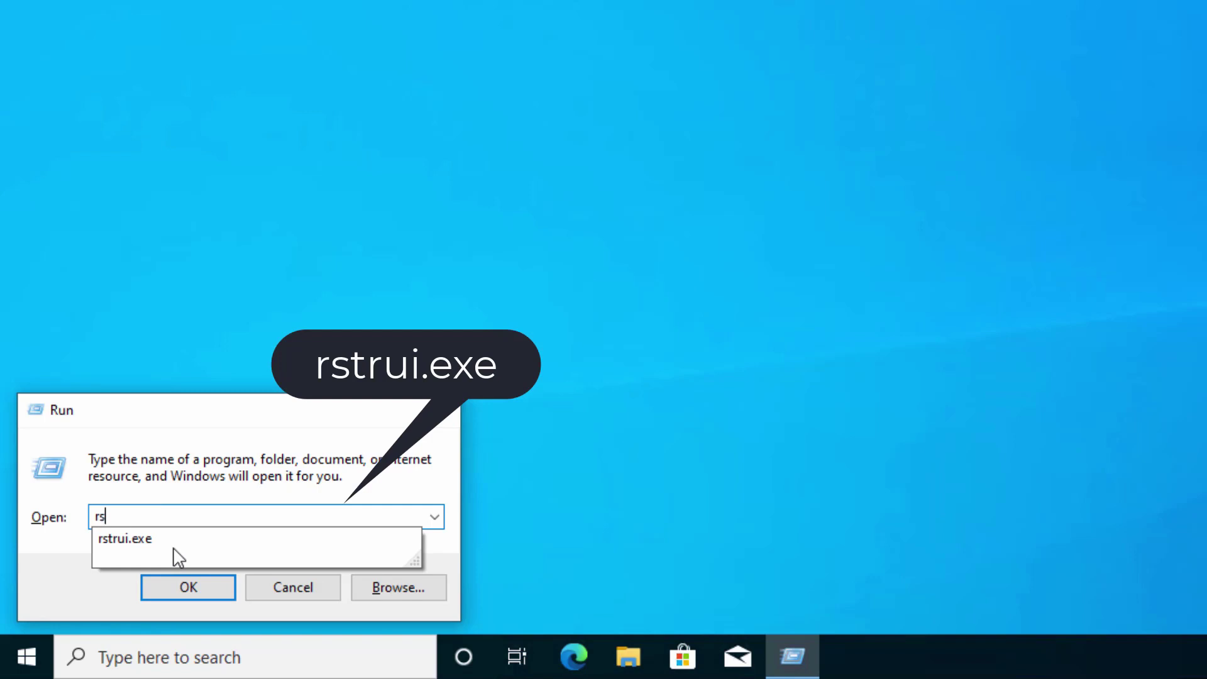
pyautogui.write('trui.exe')
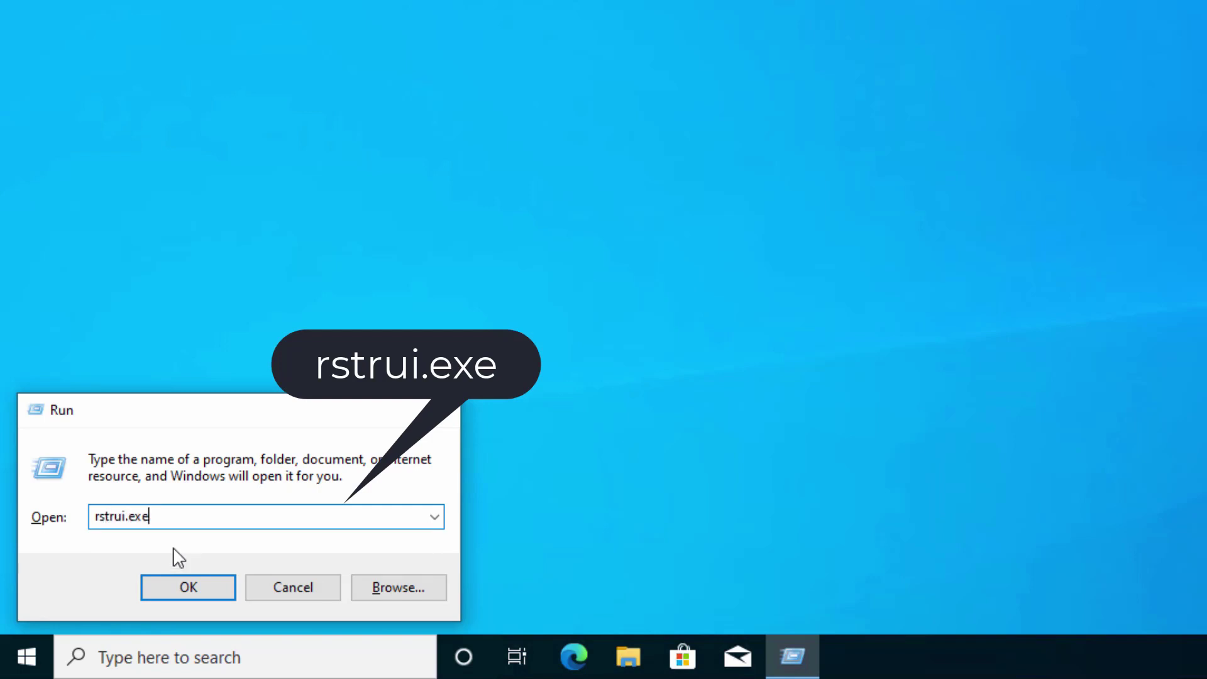
pyautogui.click(205, 591)
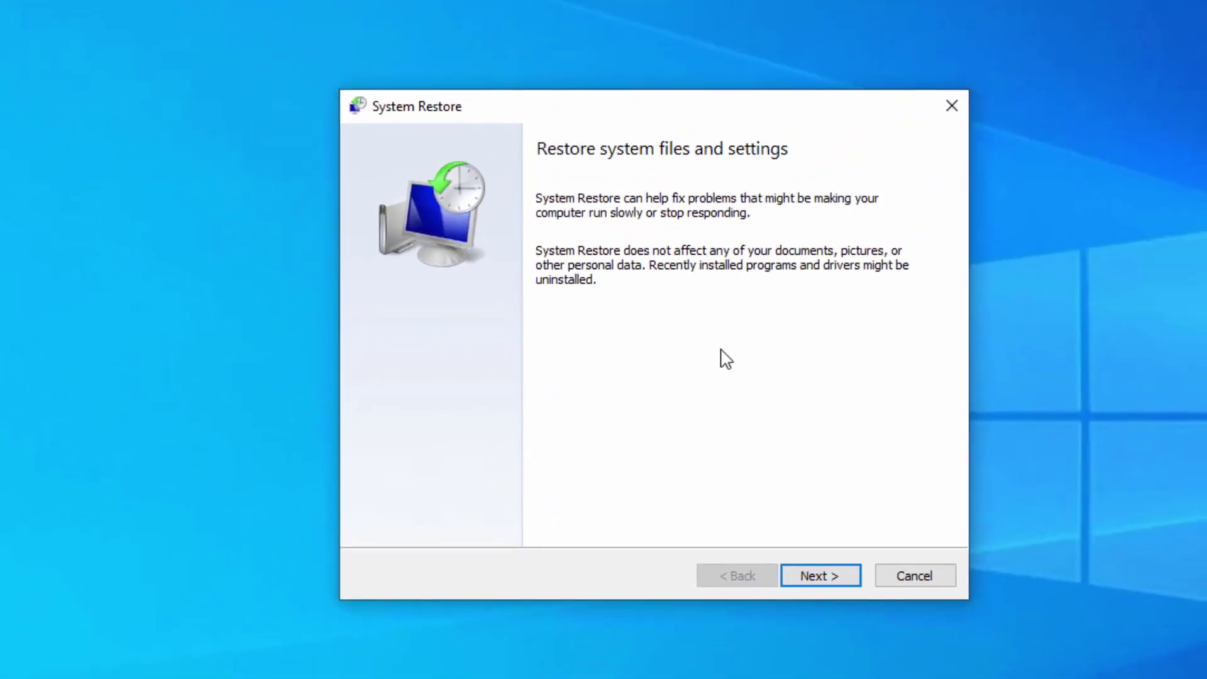
pyautogui.click(817, 574)
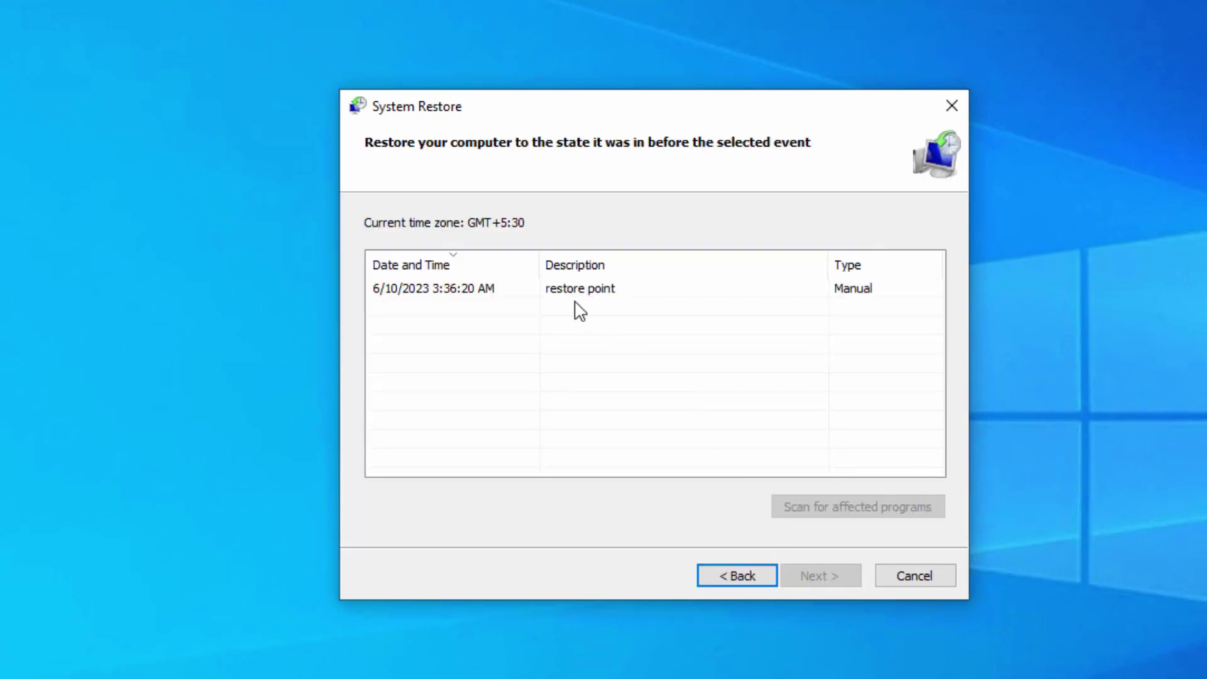
pyautogui.click(497, 290)
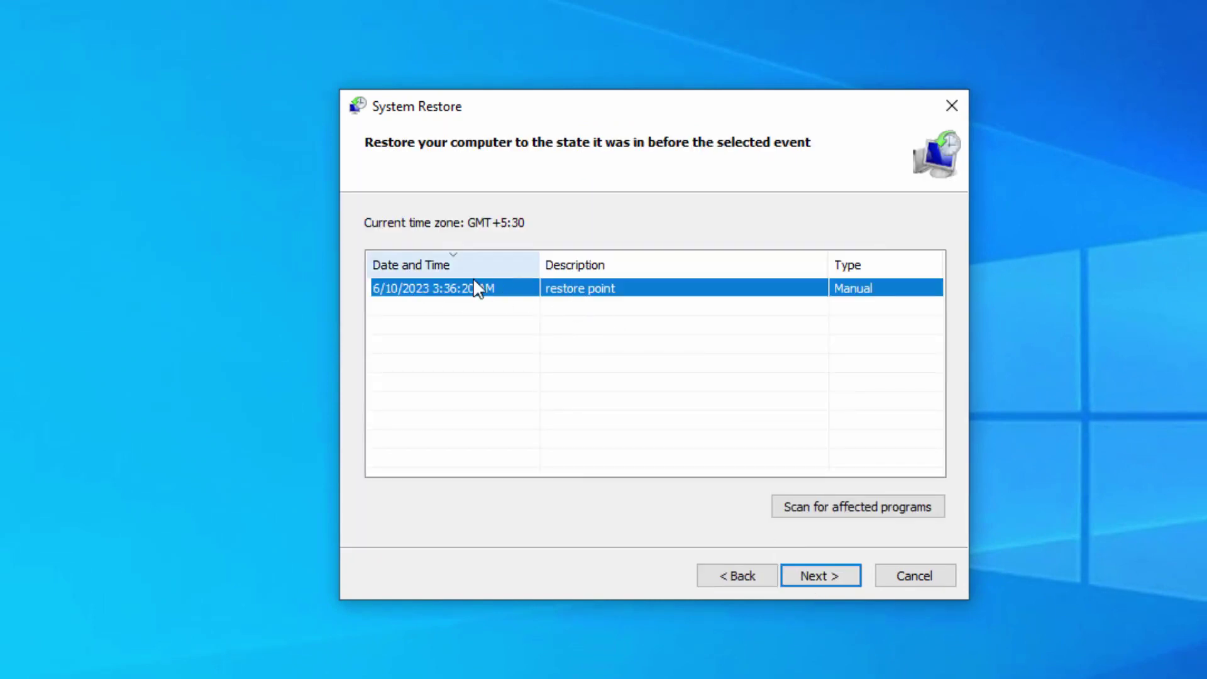
pyautogui.click(811, 575)
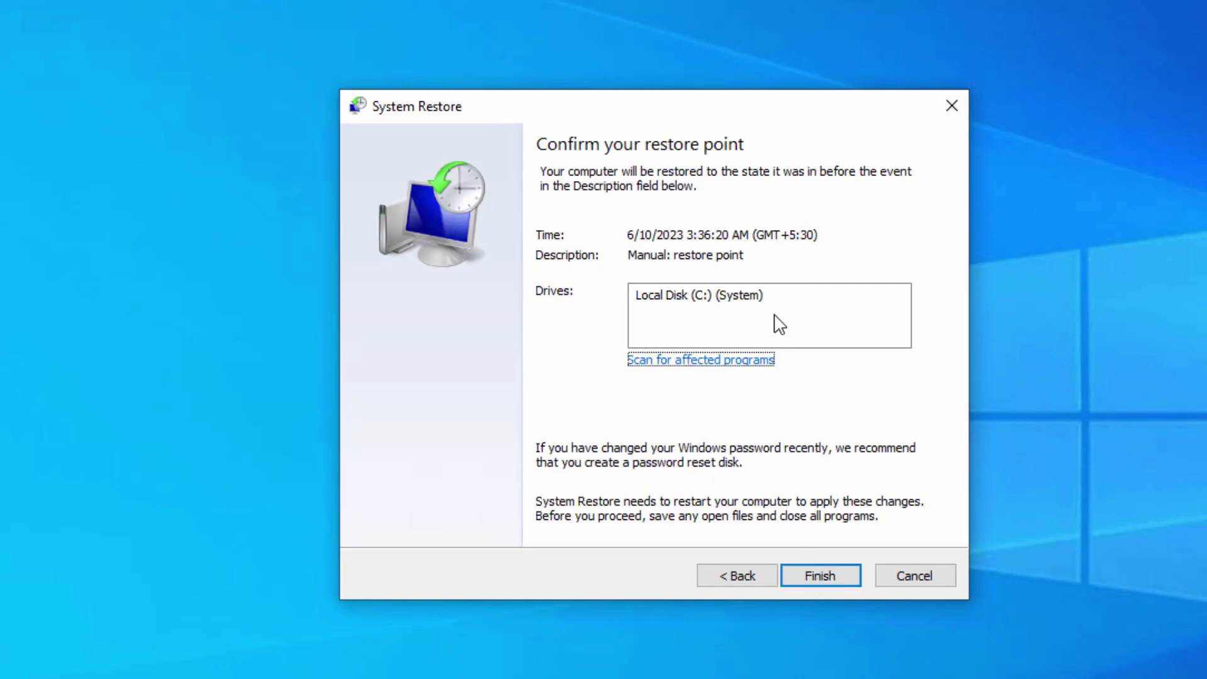
pyautogui.click(836, 574)
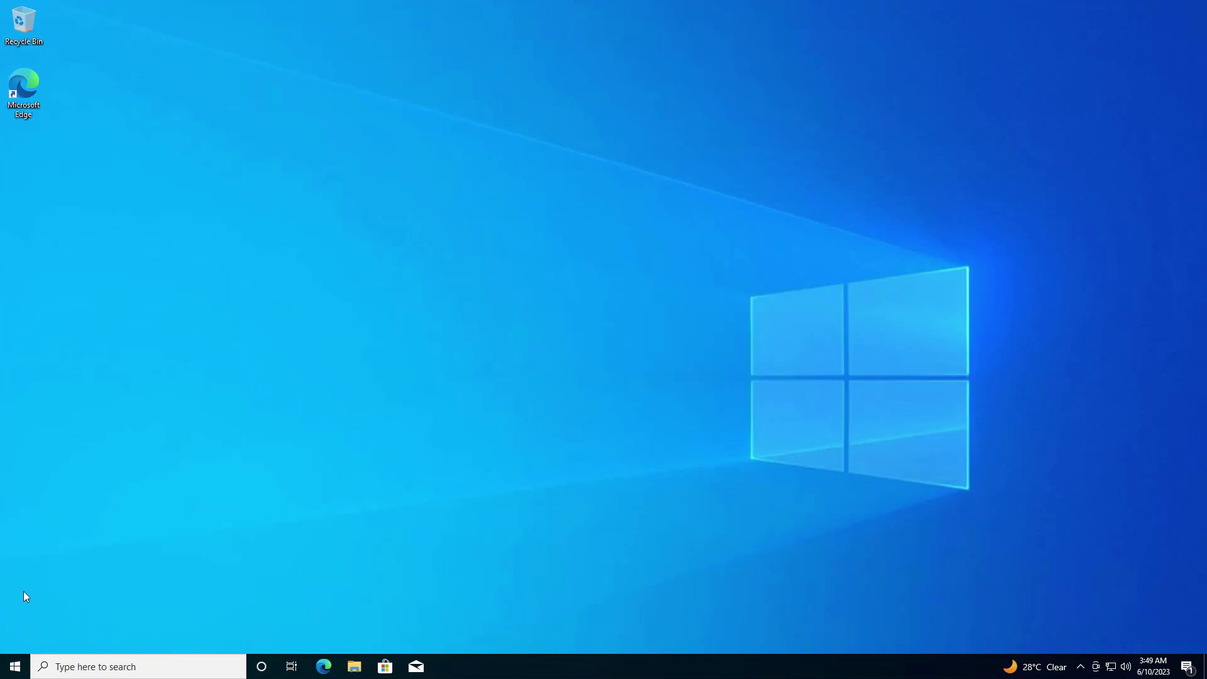
# Step: Reset this PC via Update & Security > Recovery with Keep my files and Local reinstall
pyautogui.click(3, 670)
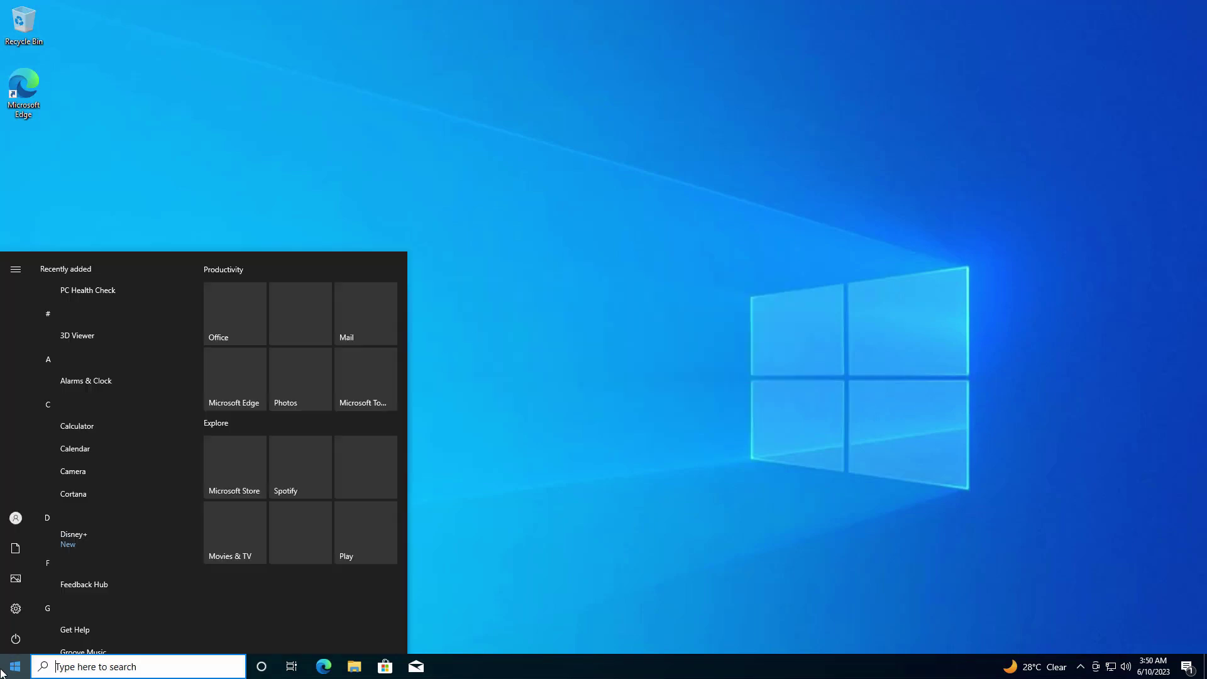
pyautogui.click(16, 608)
pyautogui.click(186, 459)
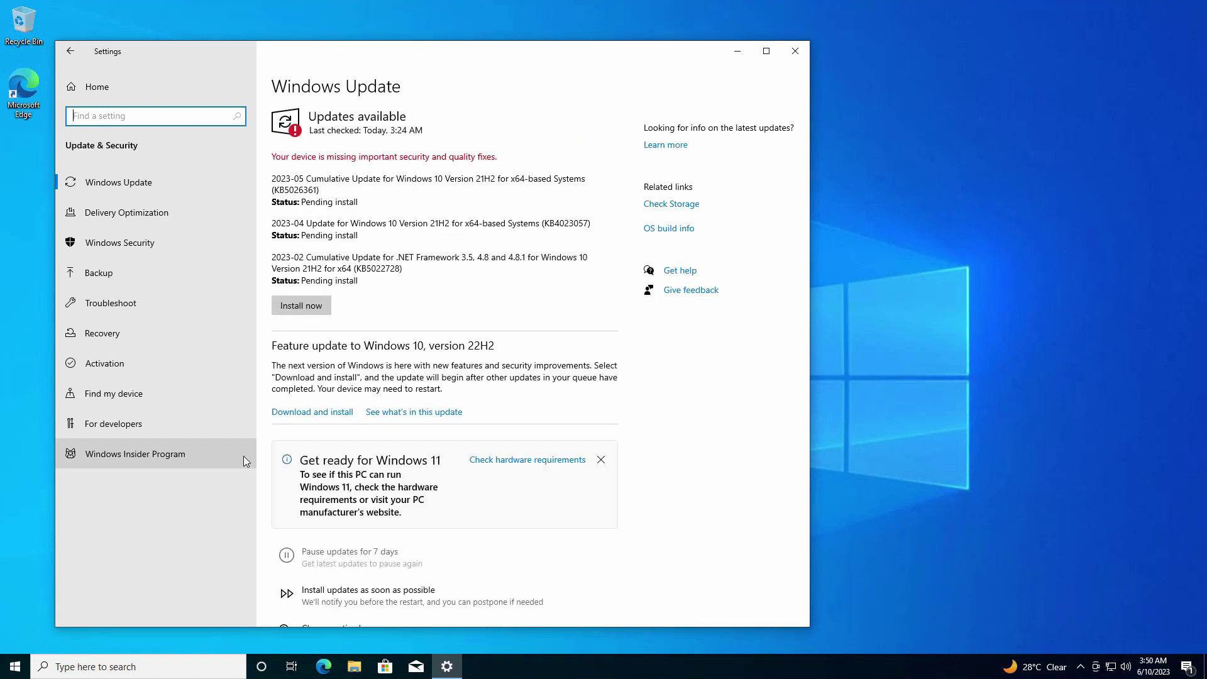
pyautogui.click(137, 333)
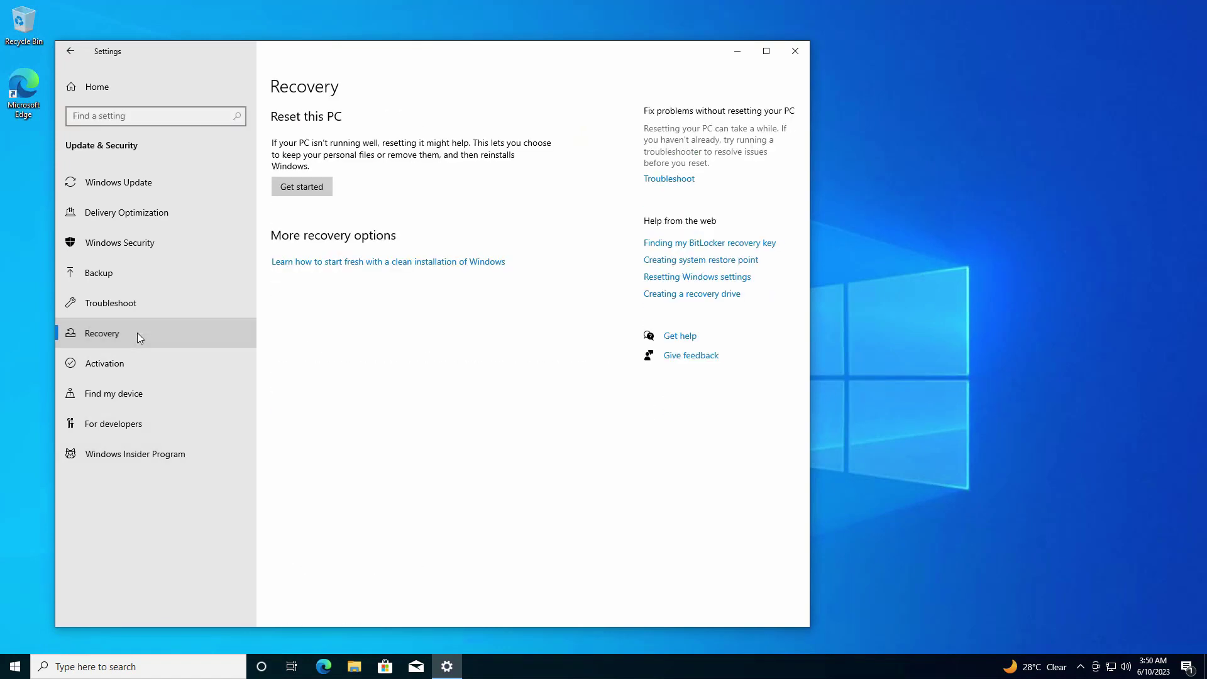
pyautogui.click(296, 187)
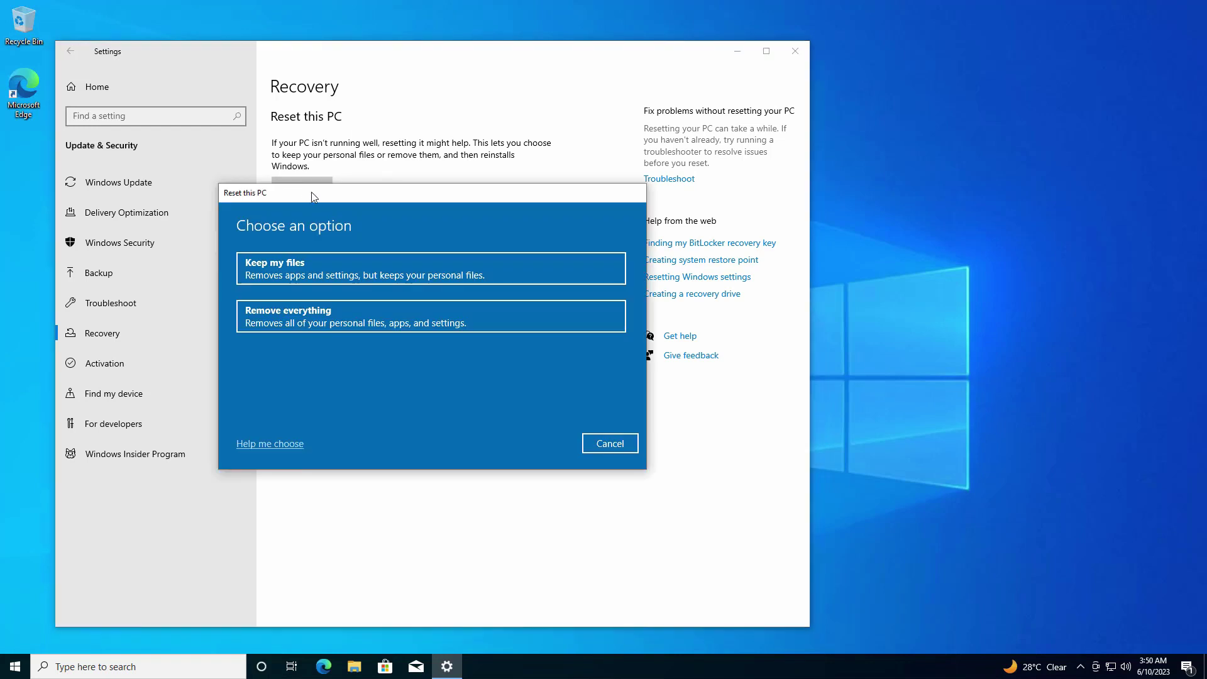
pyautogui.click(353, 273)
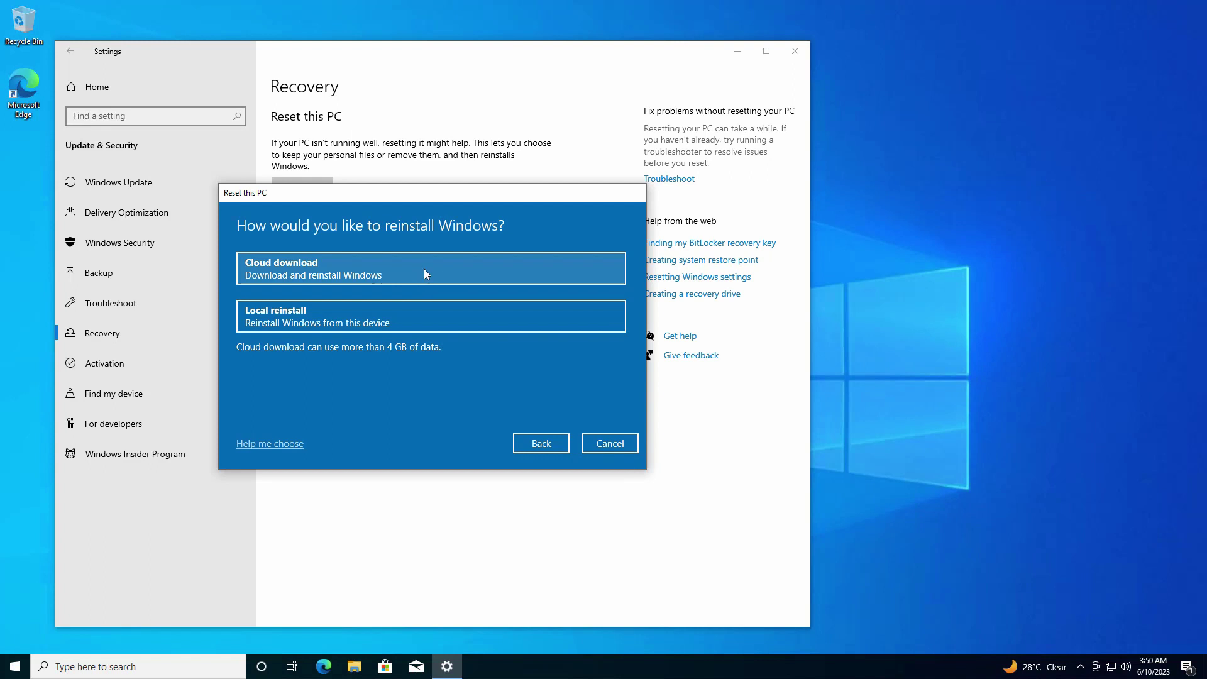
pyautogui.click(437, 324)
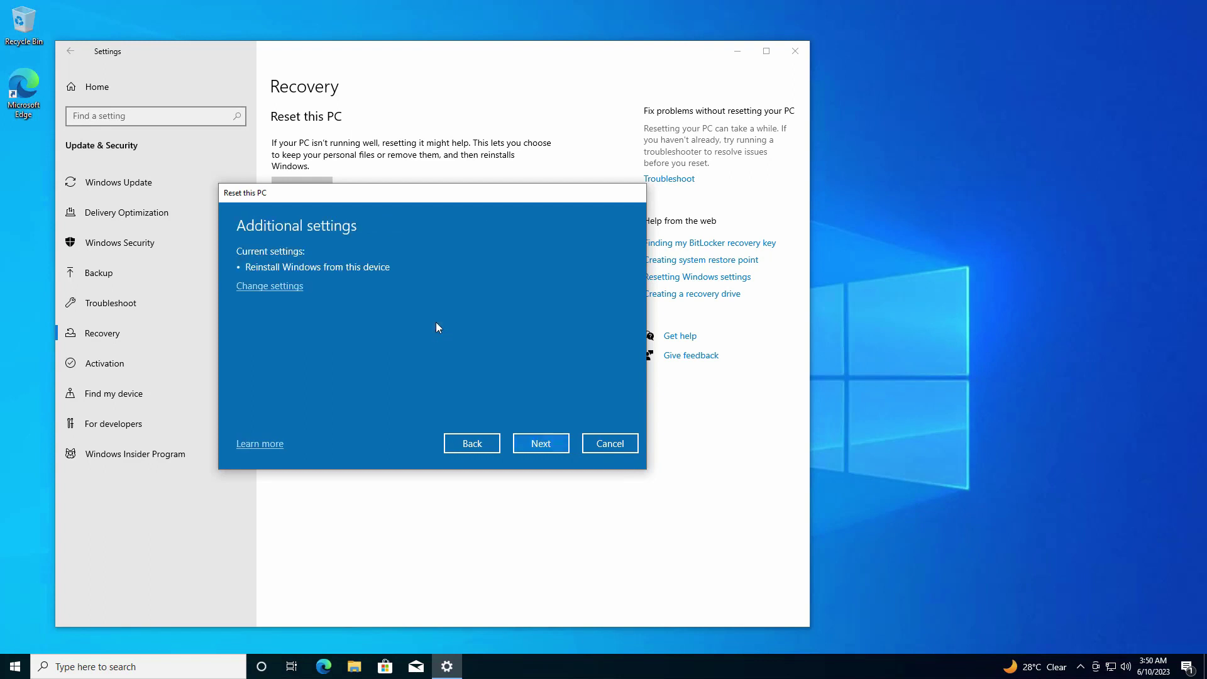
pyautogui.click(538, 440)
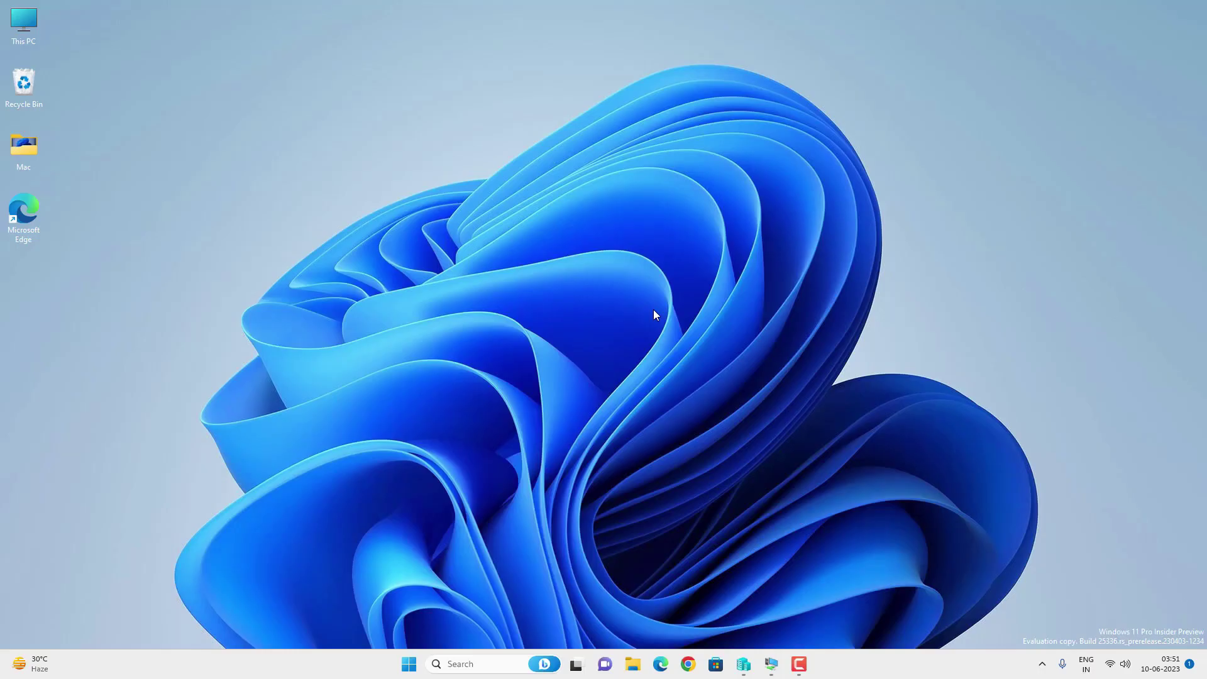
# Step: Open System > Recovery in Settings to view Advanced startup, then close Settings
pyautogui.click(408, 663)
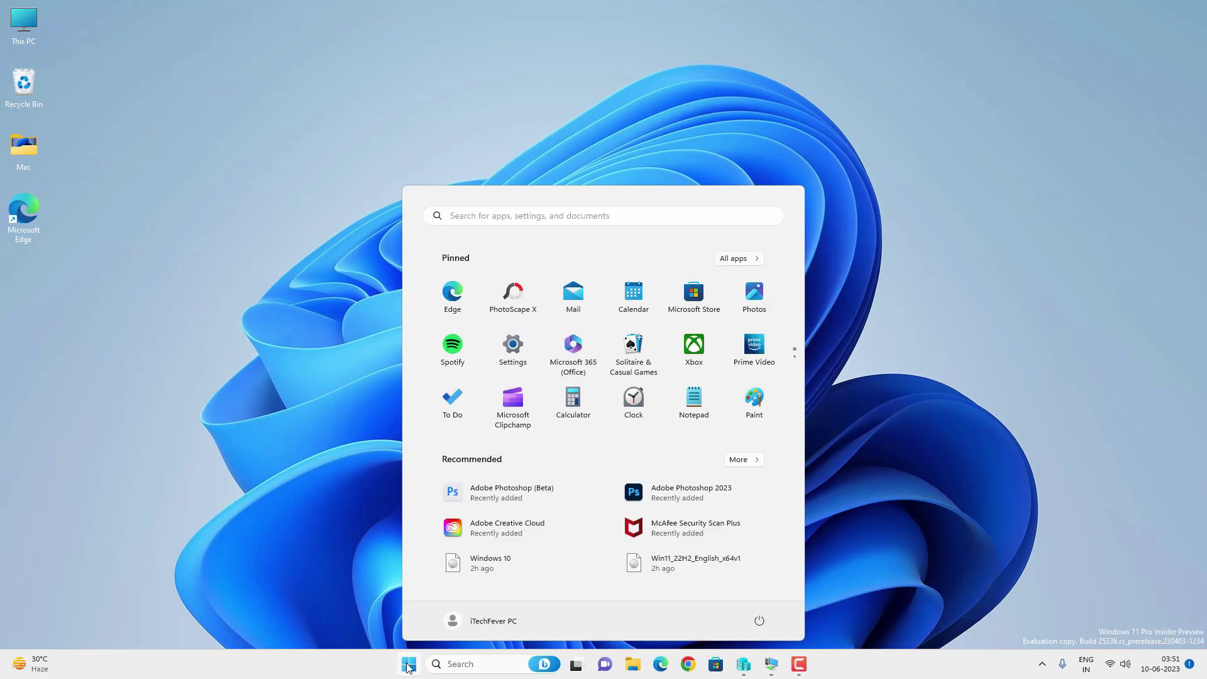
pyautogui.click(513, 345)
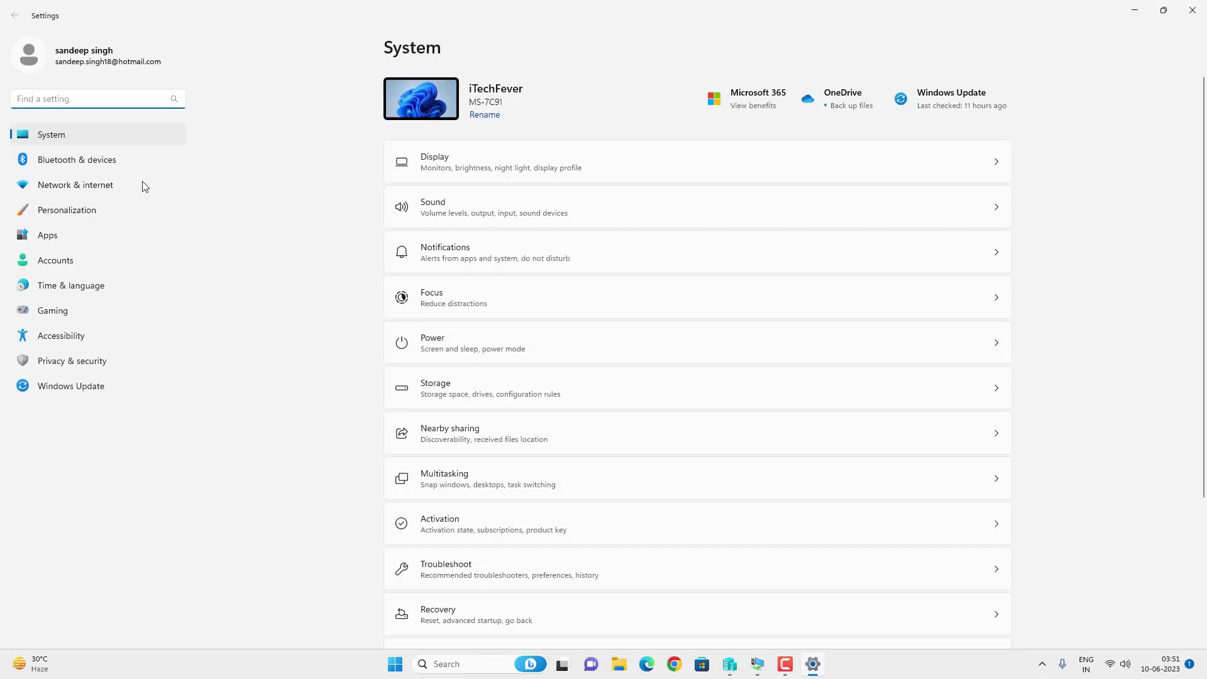
pyautogui.click(470, 616)
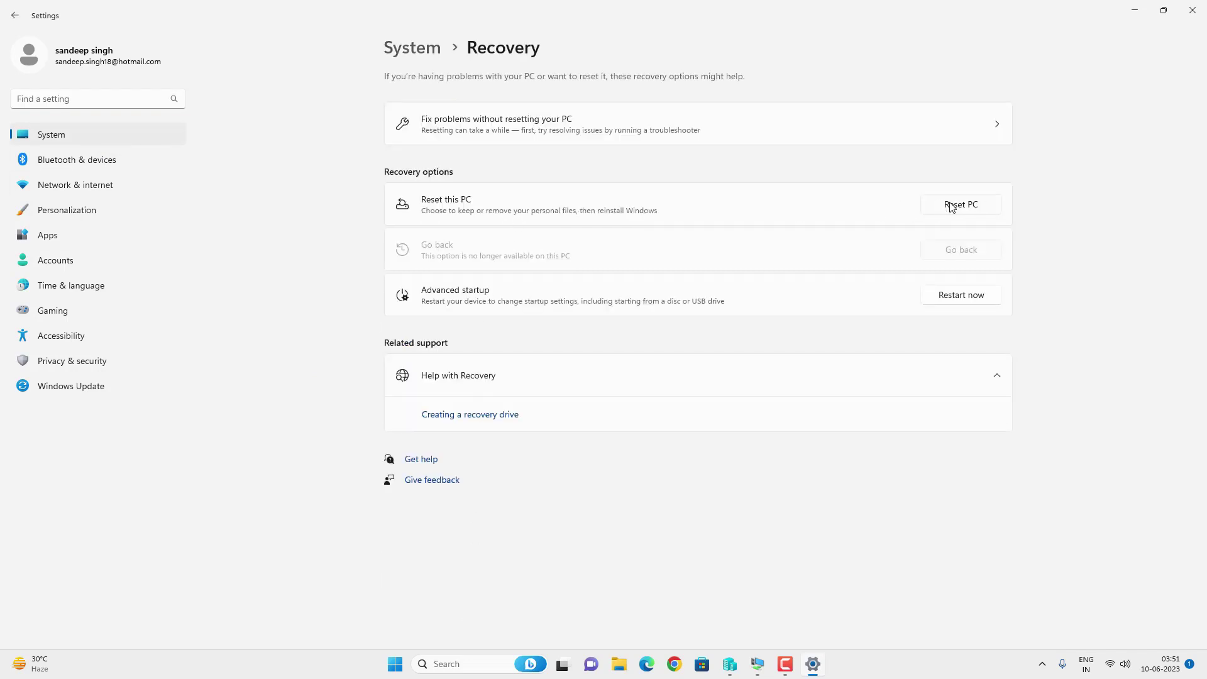
pyautogui.click(1192, 10)
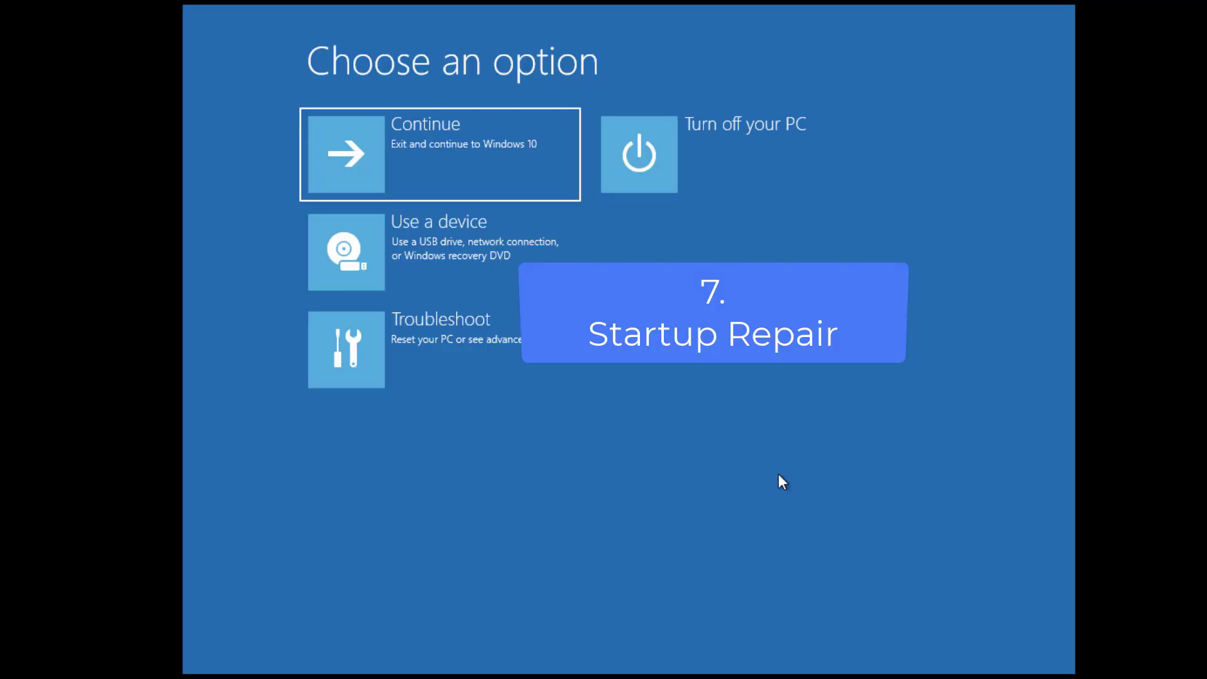
# Step: Launch Startup Repair from Troubleshoot > Advanced options
pyautogui.click(450, 358)
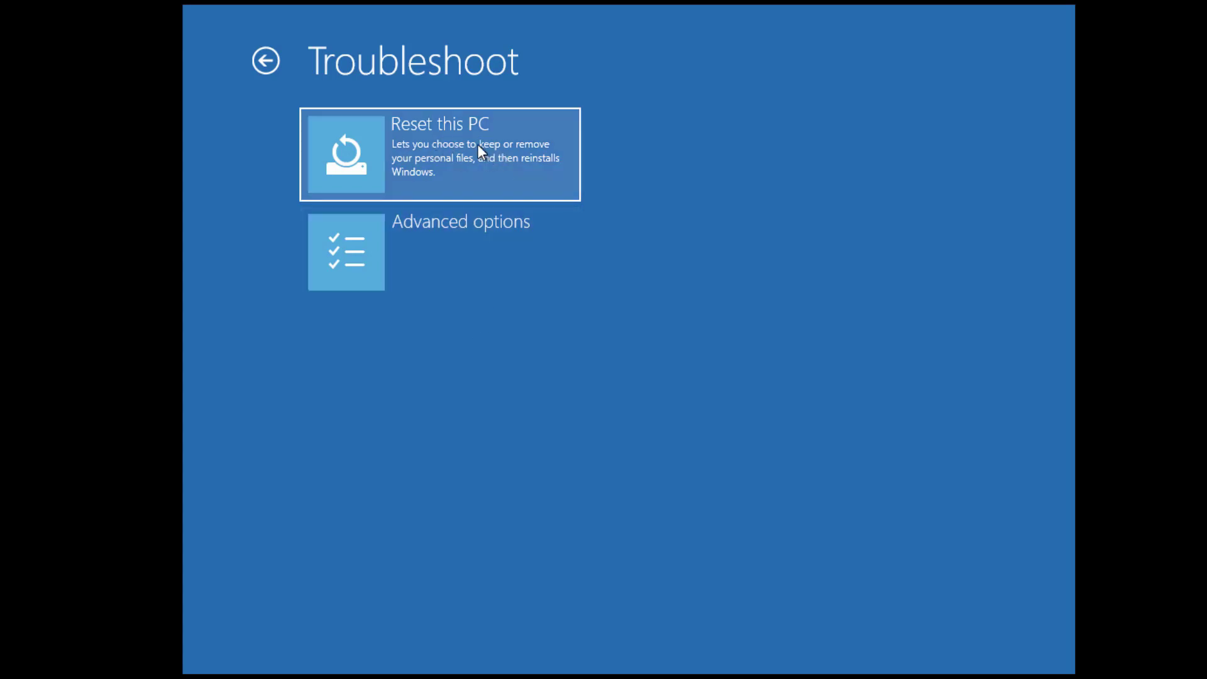
pyautogui.click(477, 240)
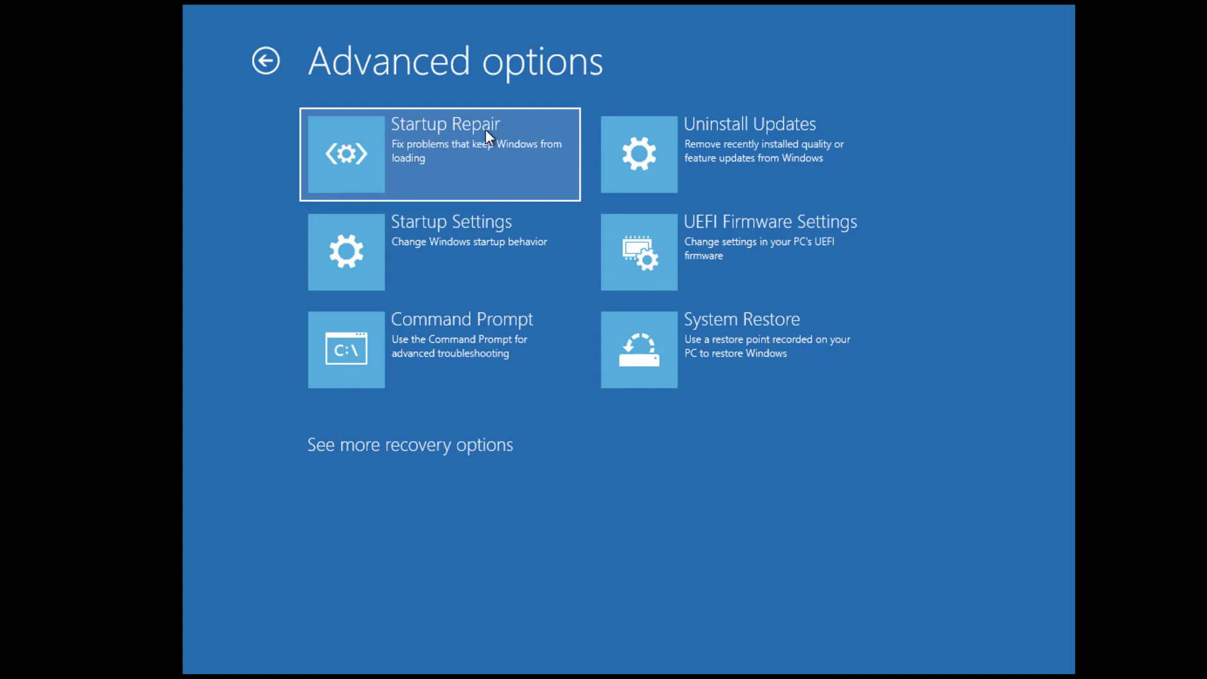
pyautogui.click(486, 129)
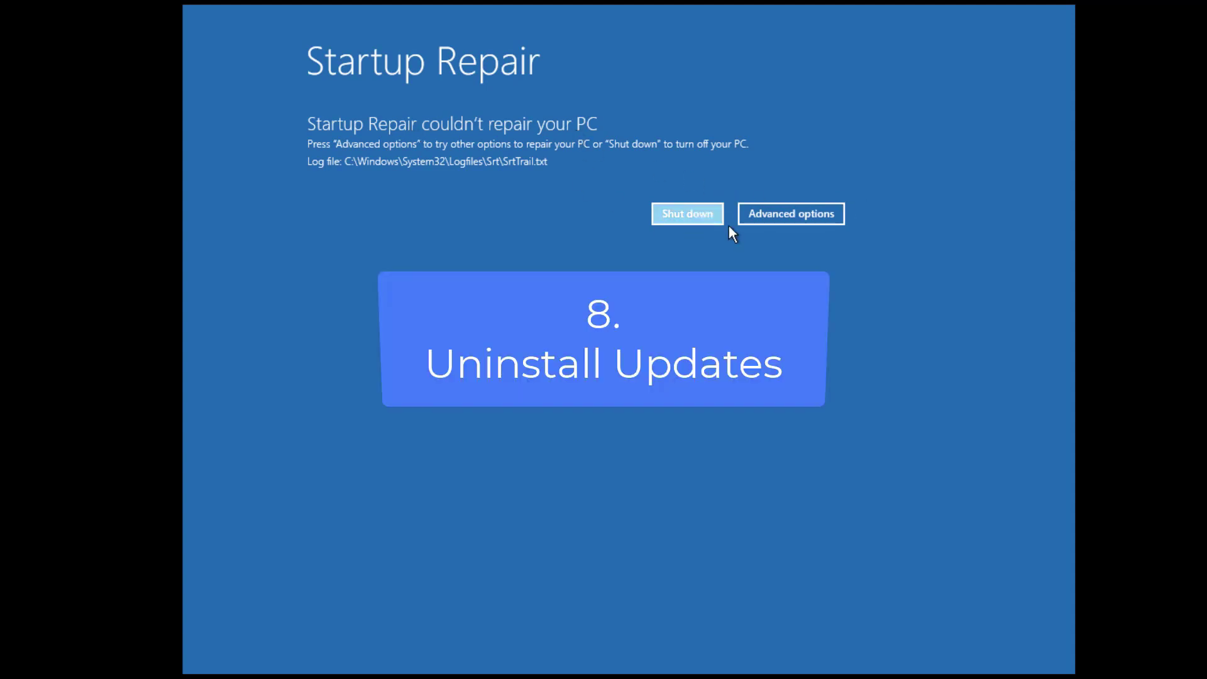
# Step: Leave the failed Startup Repair and go back to Troubleshoot > Advanced options
pyautogui.click(796, 212)
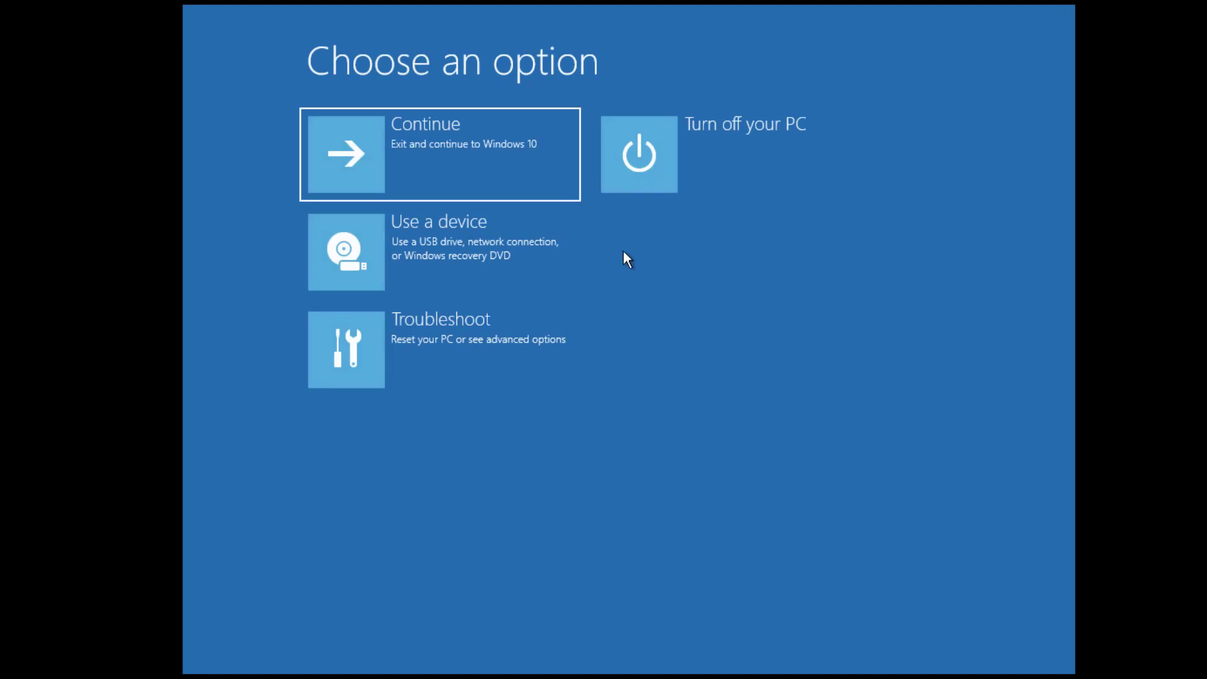
pyautogui.click(530, 349)
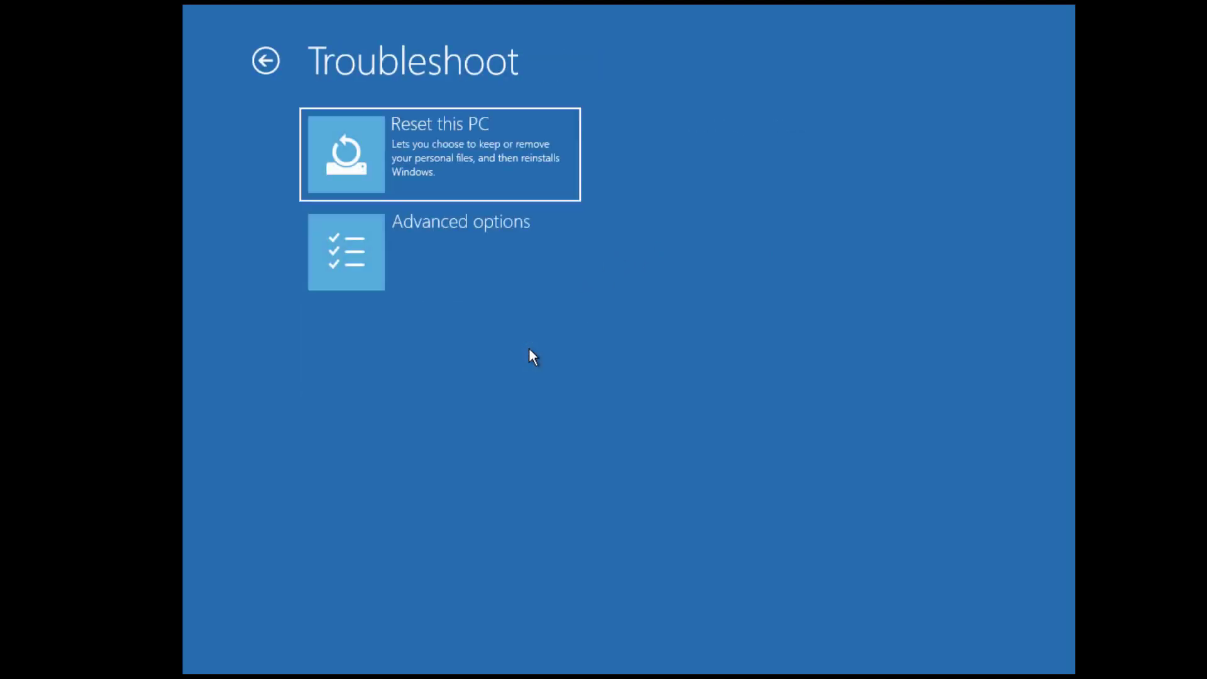
pyautogui.click(515, 259)
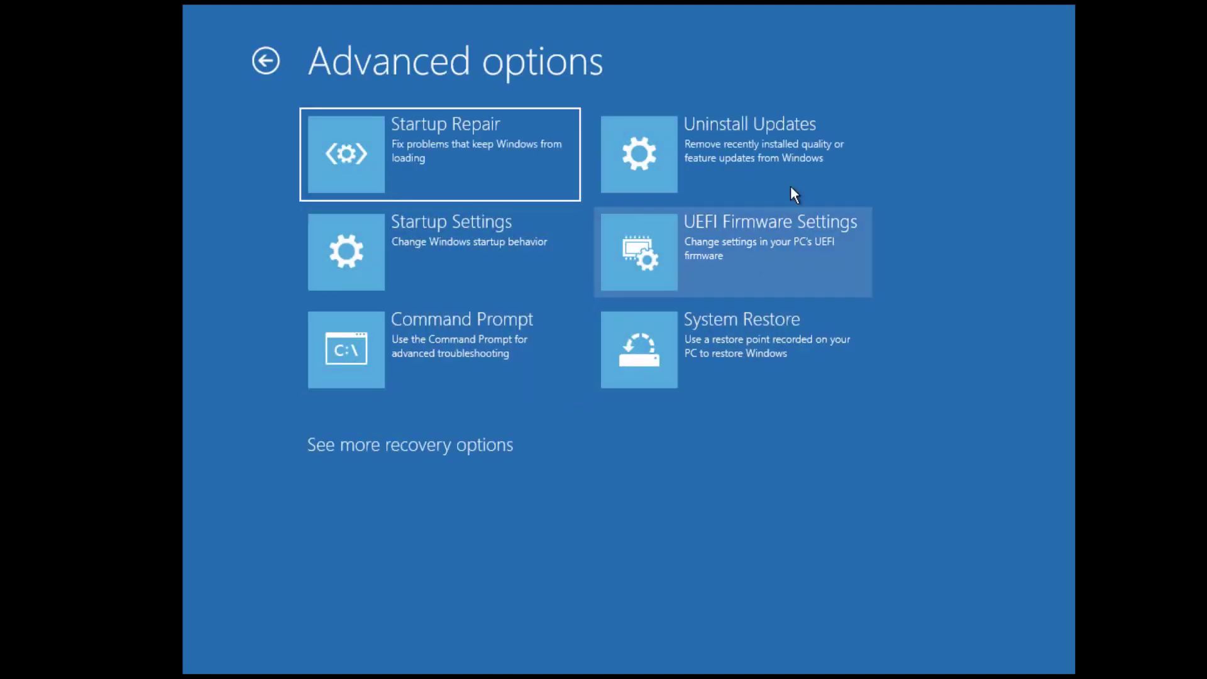
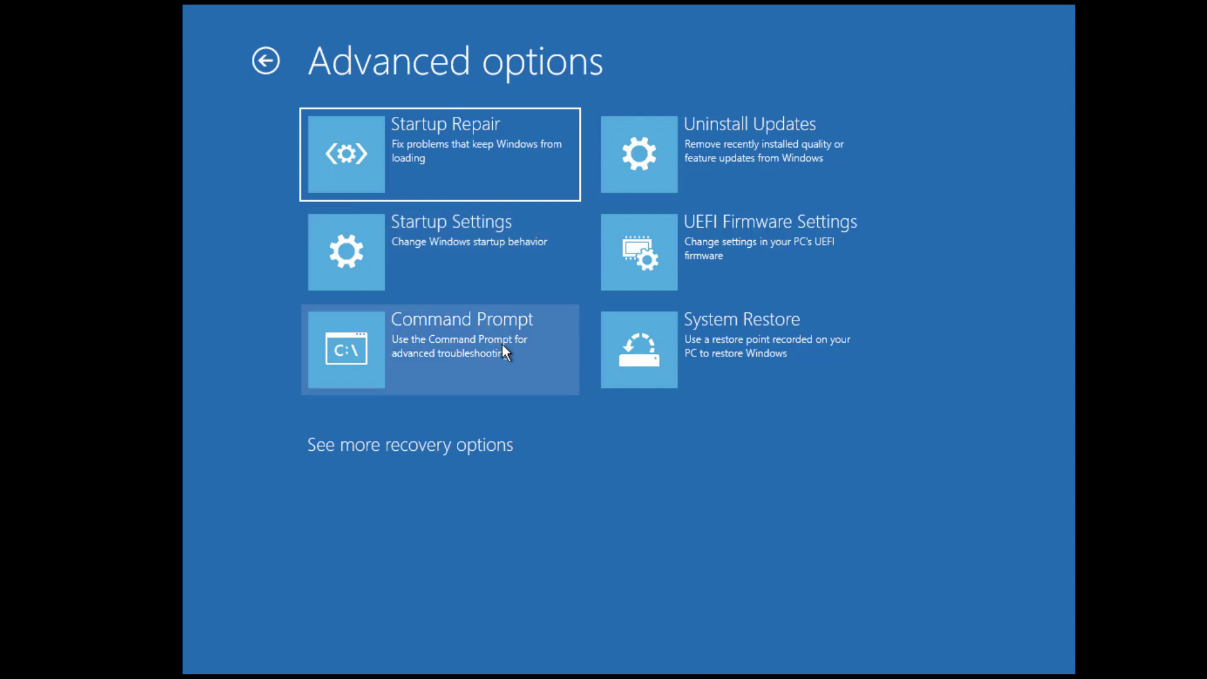
# Step: From Command Prompt, list the boot configuration with bcdedit and confirm the osdevice is partition=C:
pyautogui.click(502, 344)
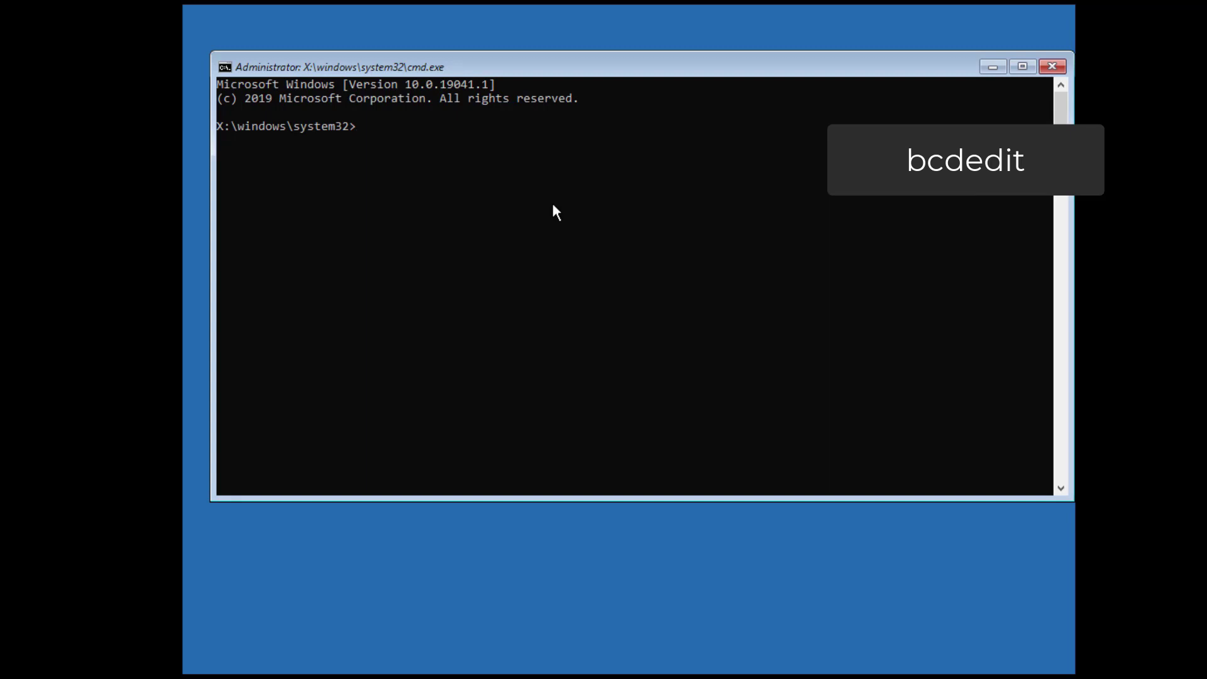
pyautogui.write('bcdedit')
pyautogui.press('Return')
pyautogui.scroll(3, 422, 202)
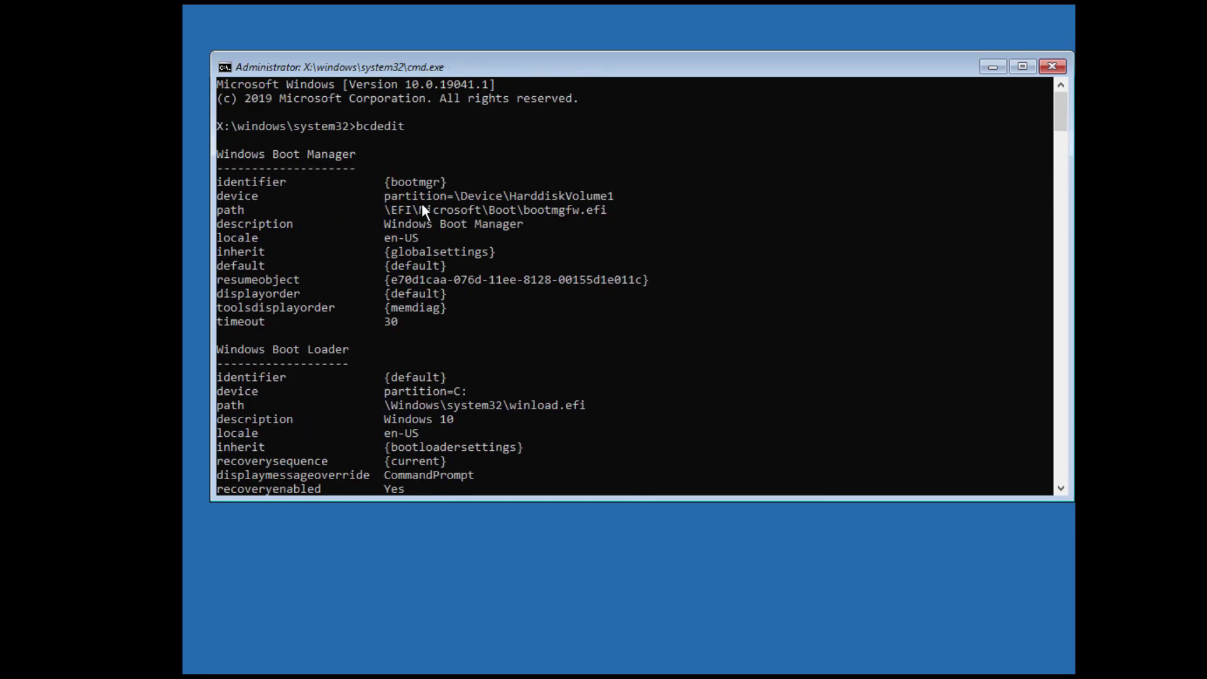
pyautogui.scroll(-3, 407, 224)
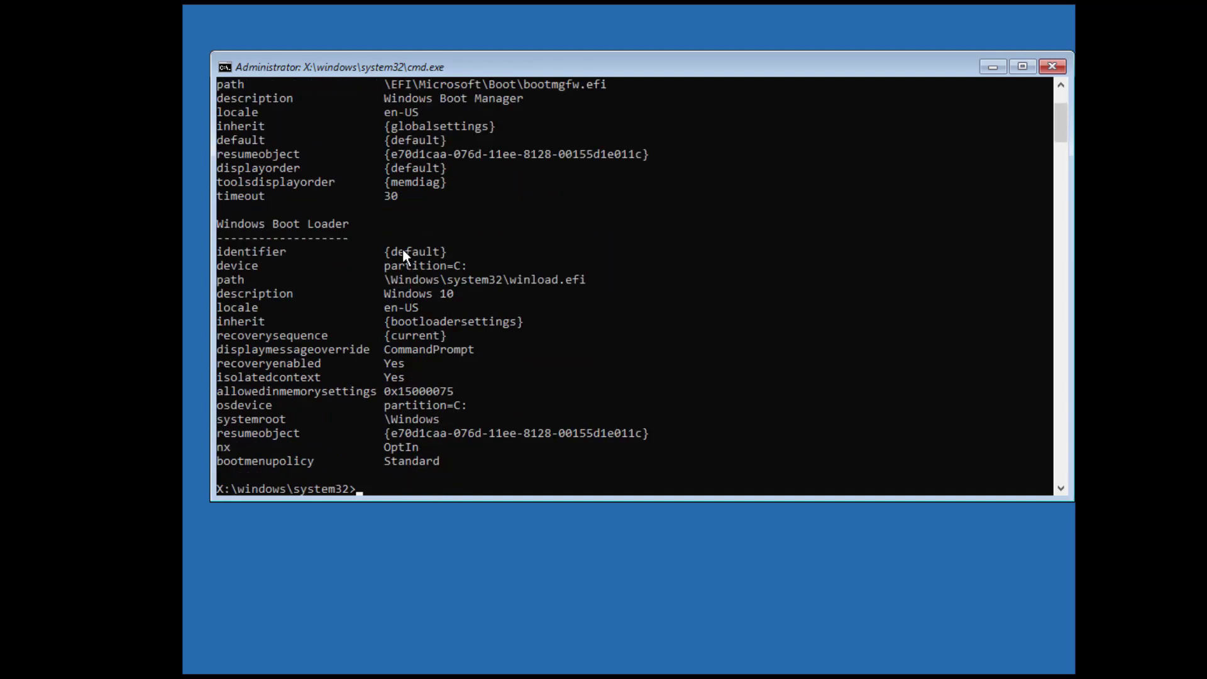
pyautogui.moveTo(475, 408); pyautogui.dragTo(213, 401)
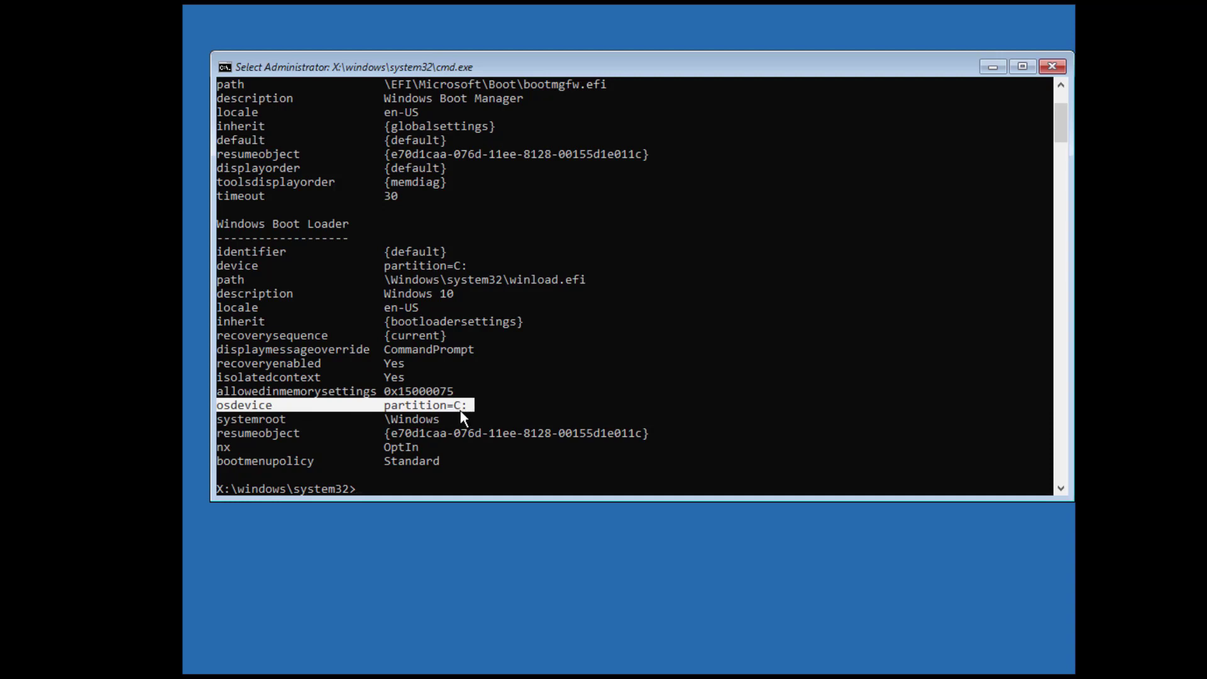
pyautogui.scroll(-1, 472, 408)
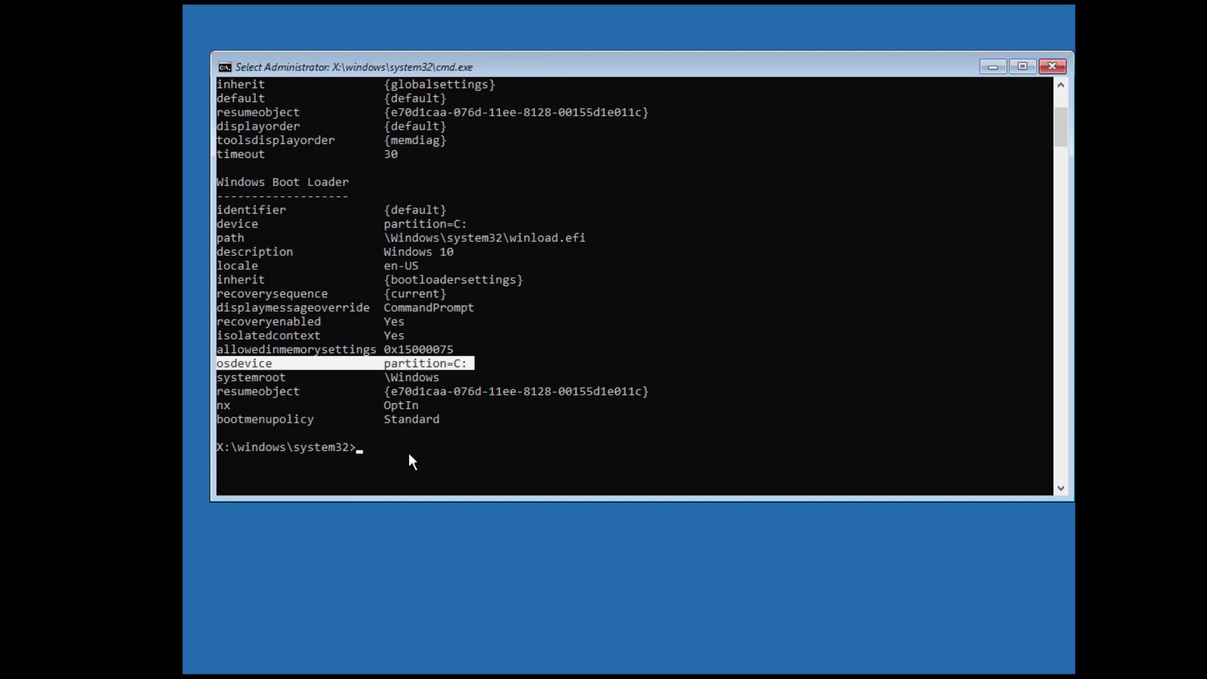
# Step: Run bootrec /fixmbr successfully, then bootrec /fixboot, which returns 'Access is denied.'
pyautogui.write('bootrec /fi')
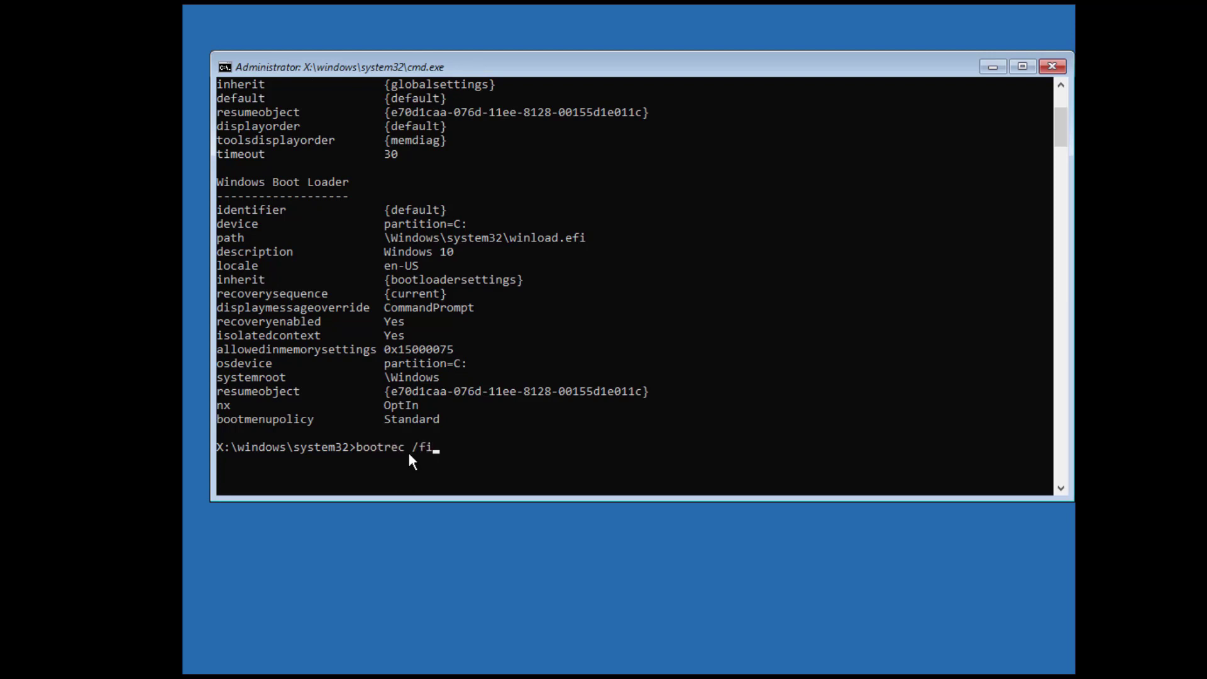
pyautogui.write('xmbr')
pyautogui.press('Return')
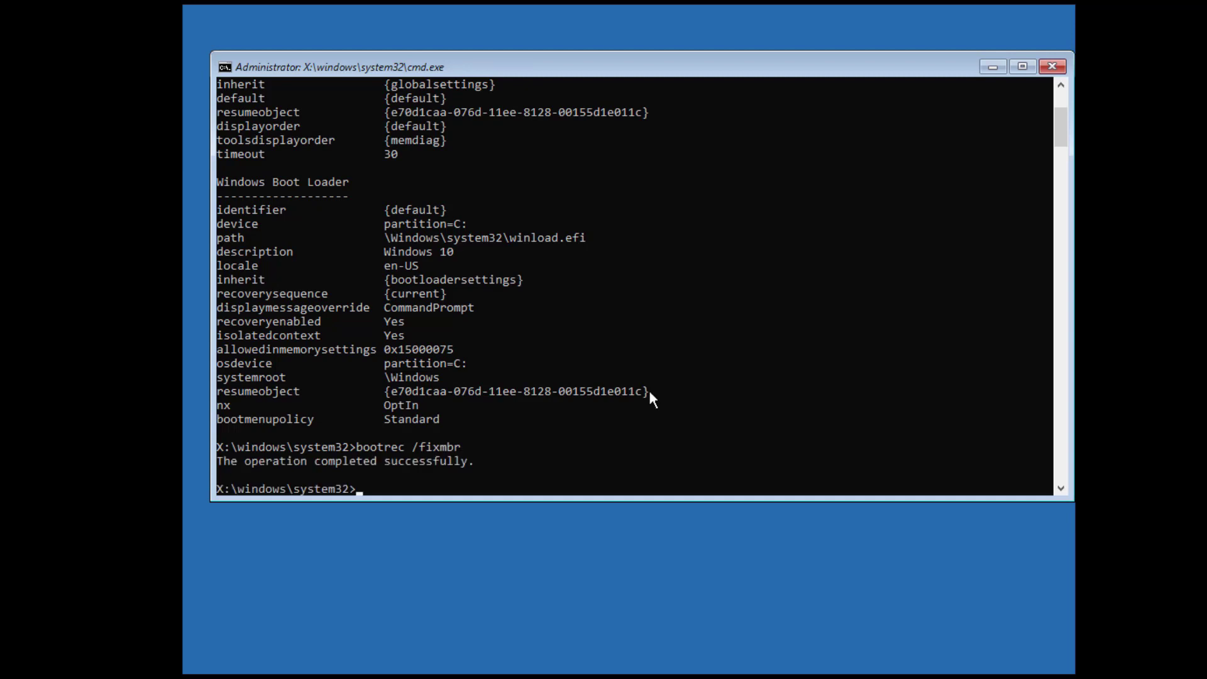
pyautogui.scroll(-2, 657, 377)
pyautogui.scroll(-3, 658, 371)
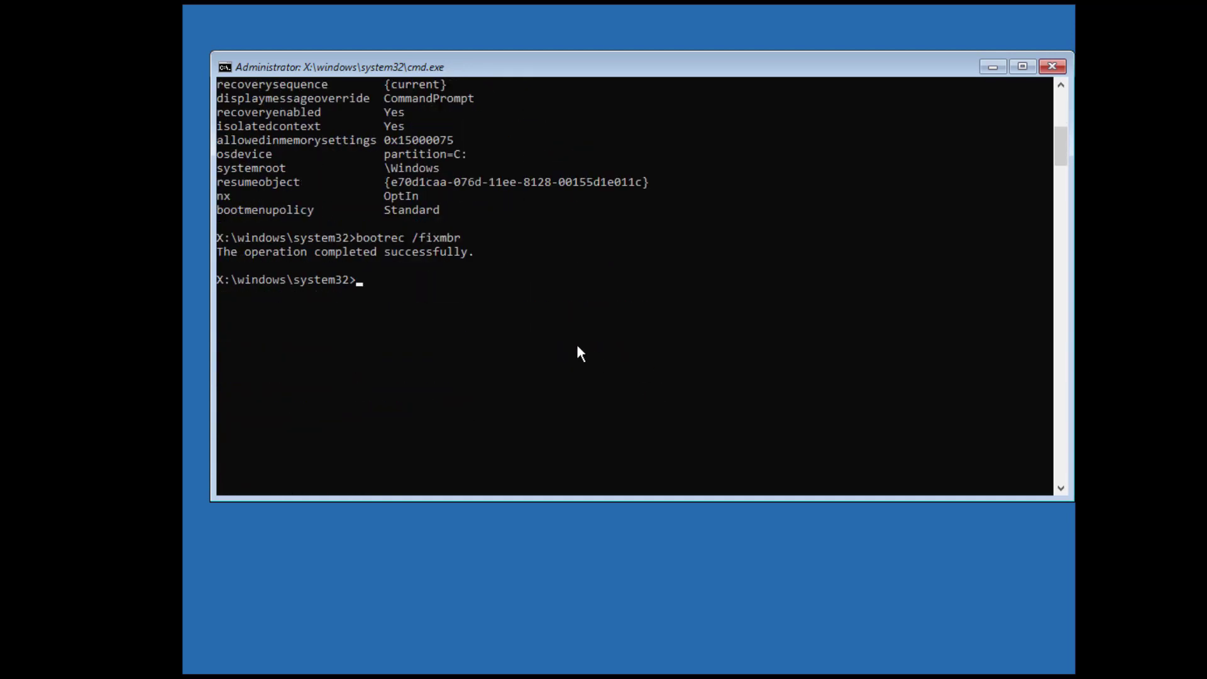
pyautogui.write('bootrec ')
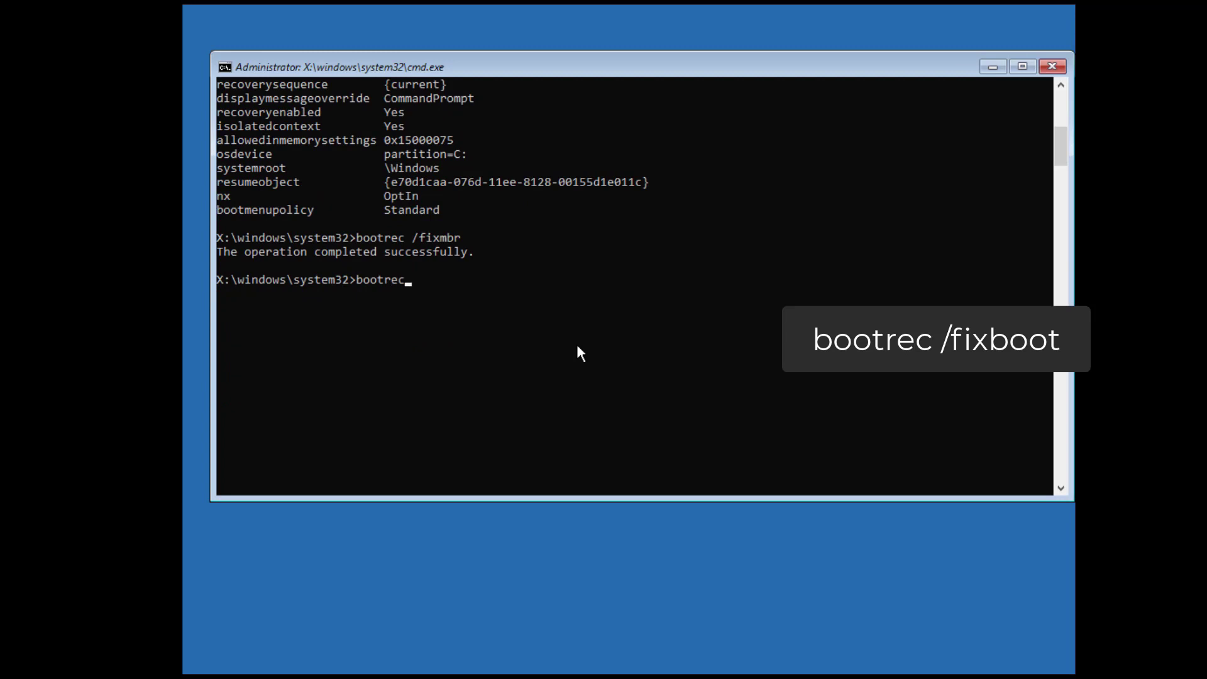
pyautogui.write('/fix')
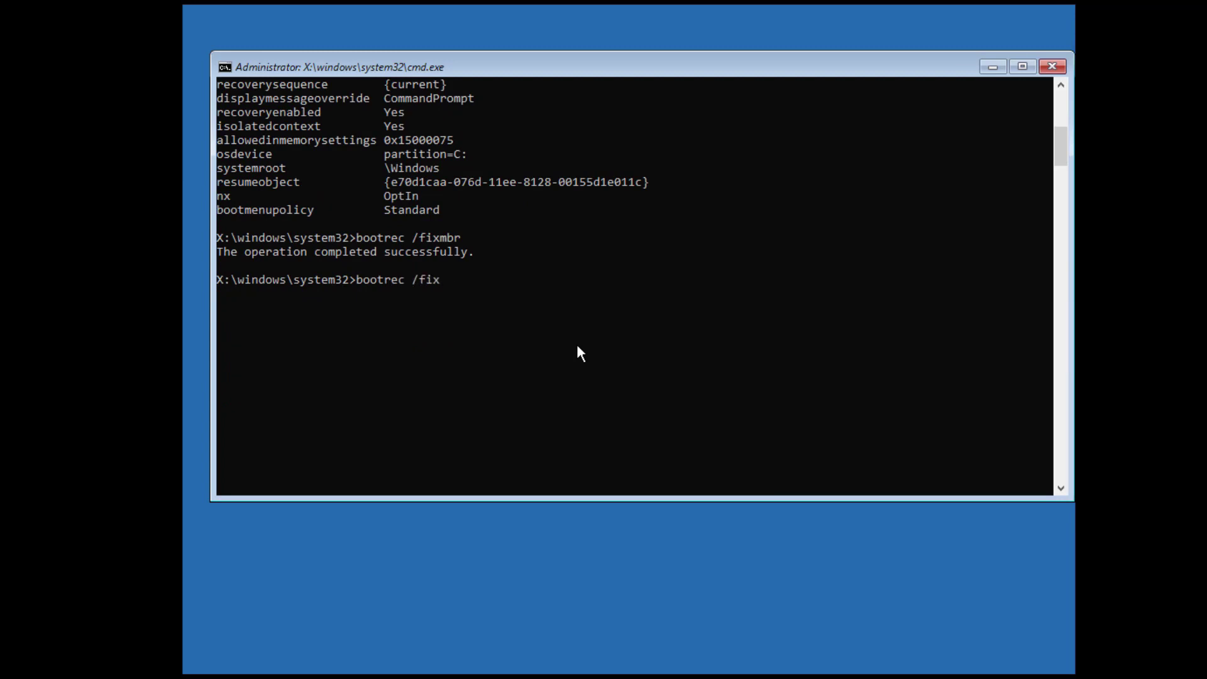
pyautogui.write('boot')
pyautogui.press('Return')
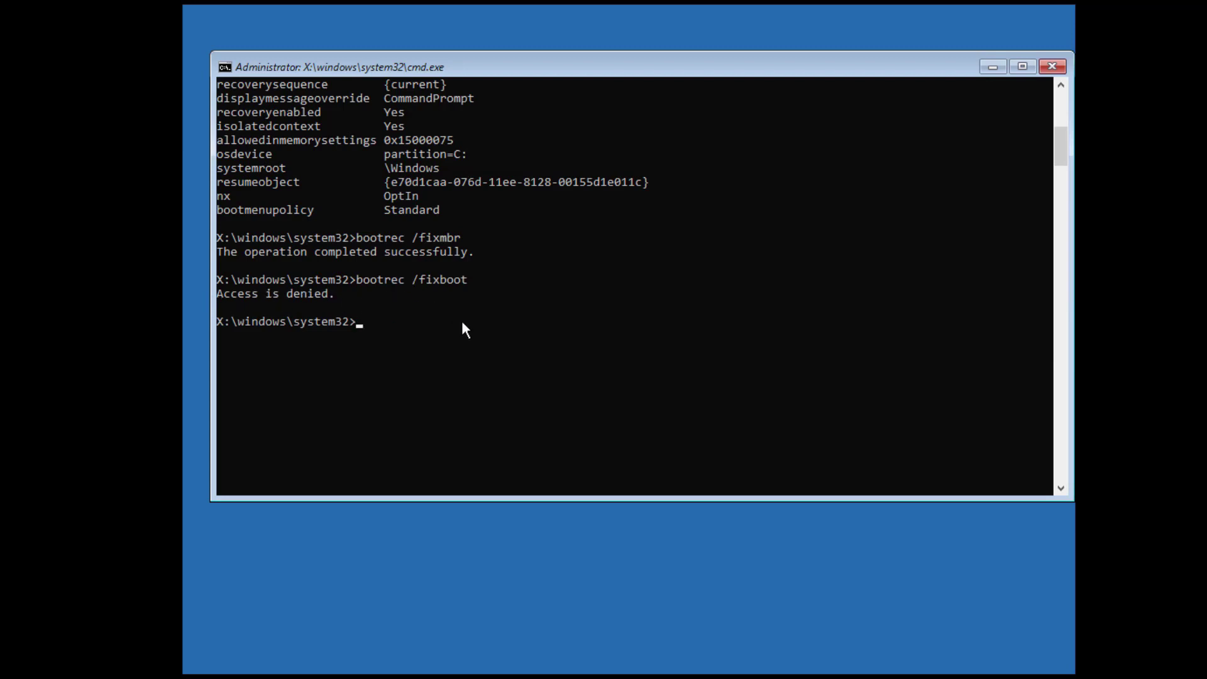
# Step: Run bootsect /nt60 sys, rerun bootrec /fixboot successfully, then bootrec /rebuildbcd, which finds 0 installations
pyautogui.write('boot')
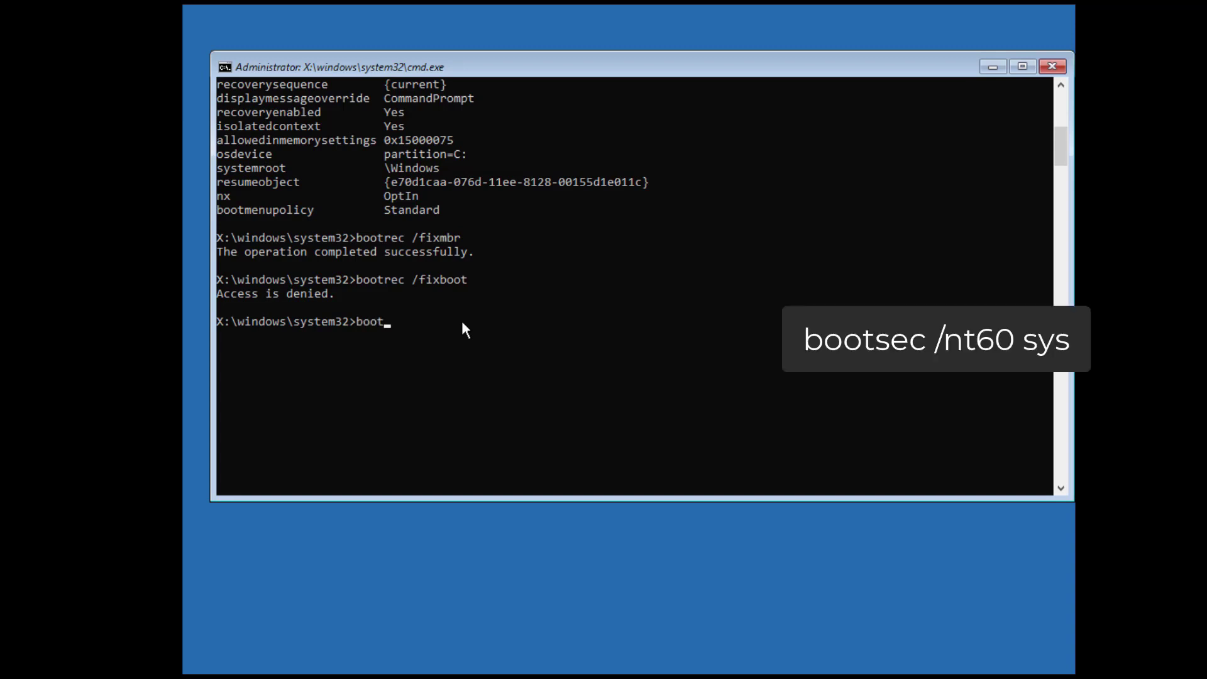
pyautogui.write('sect /nt60 sy')
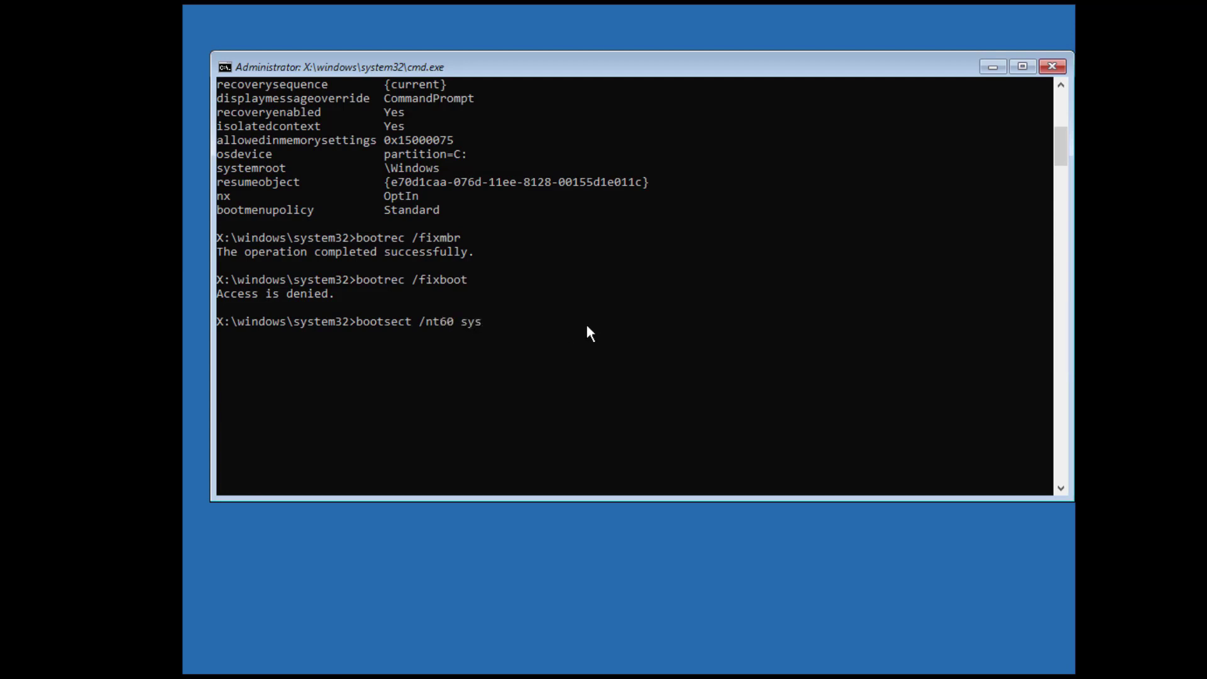
pyautogui.write('s')
pyautogui.press('Return')
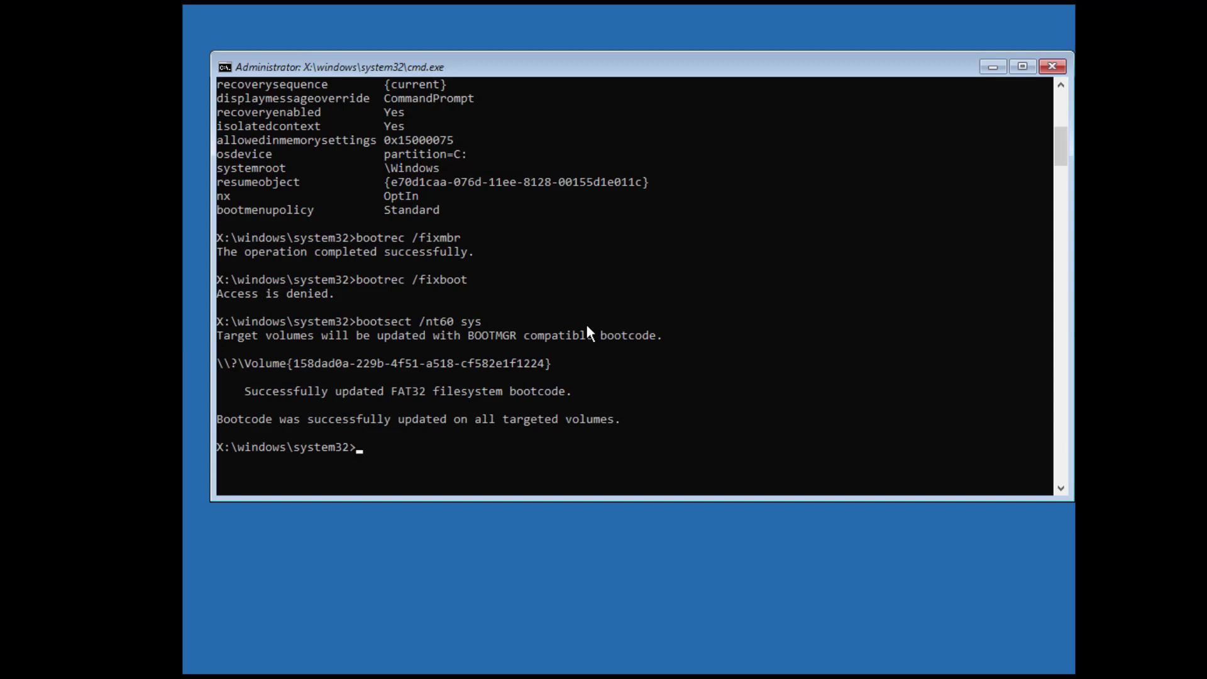
pyautogui.write('b')
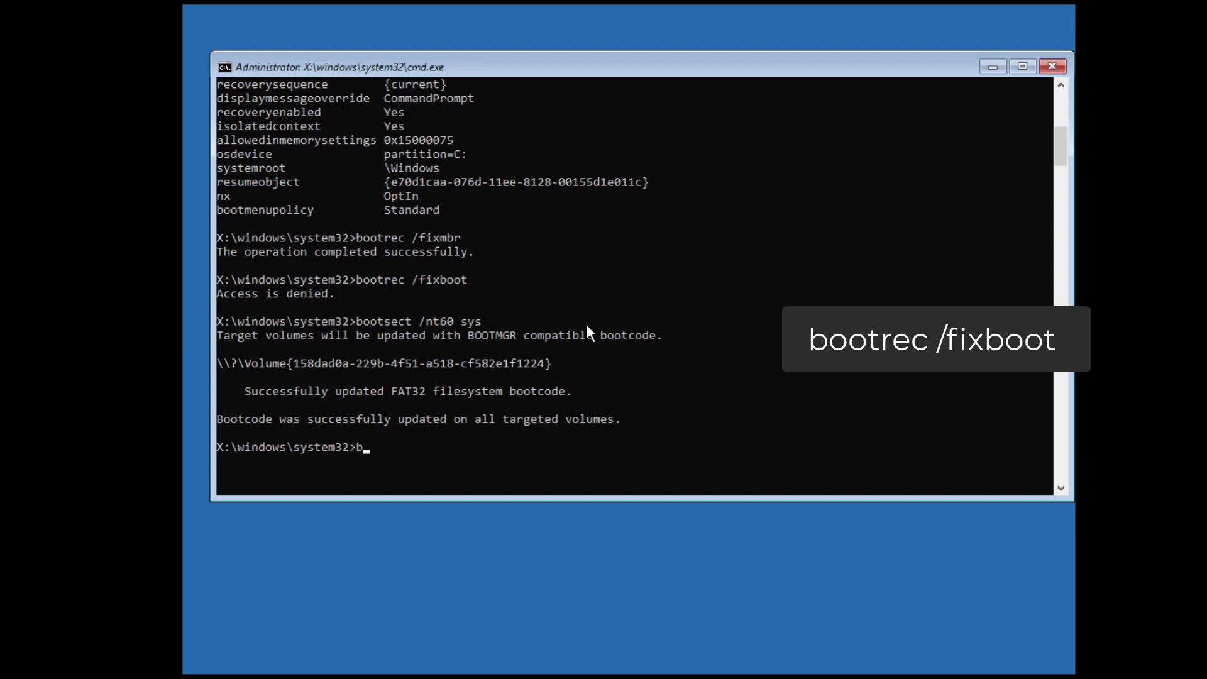
pyautogui.write('ootrec /fixboot')
pyautogui.press('Return')
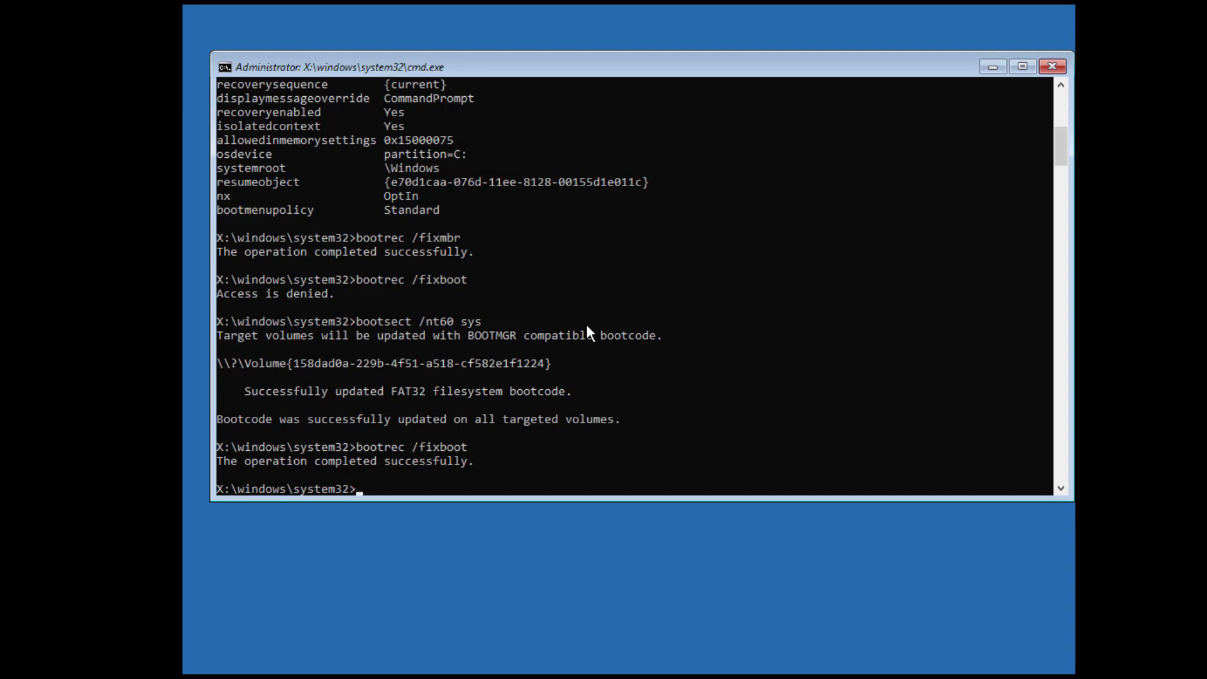
pyautogui.write('b')
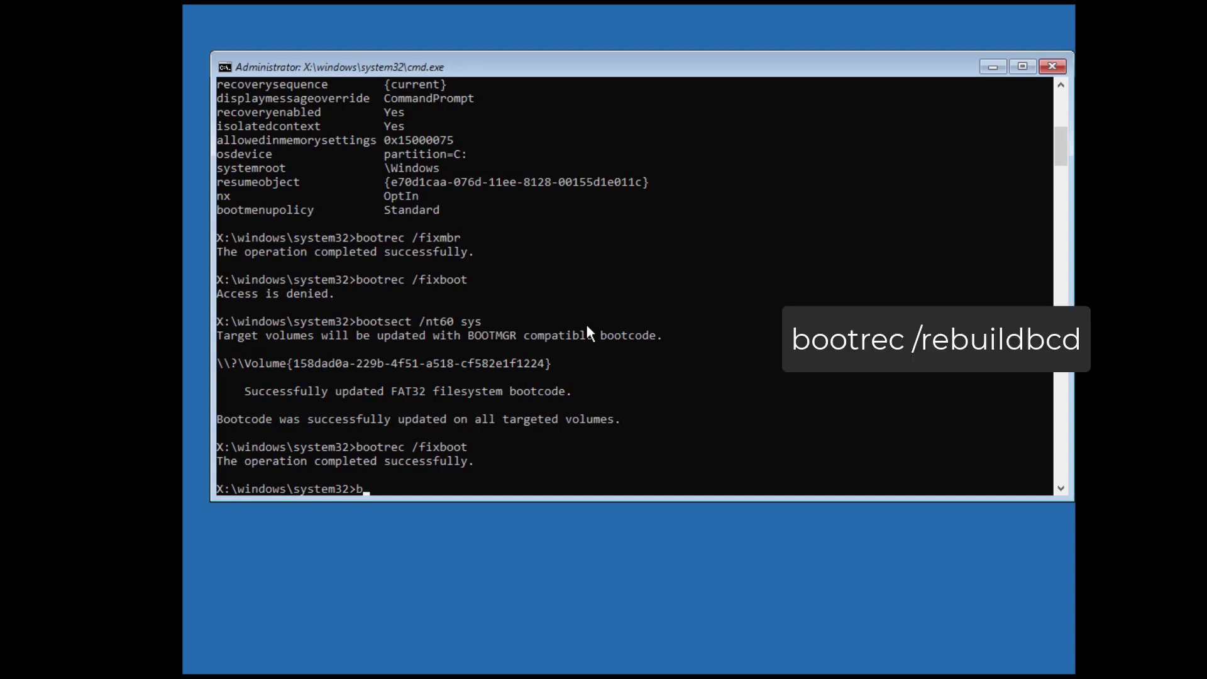
pyautogui.write('ootrec /rebuildbcd')
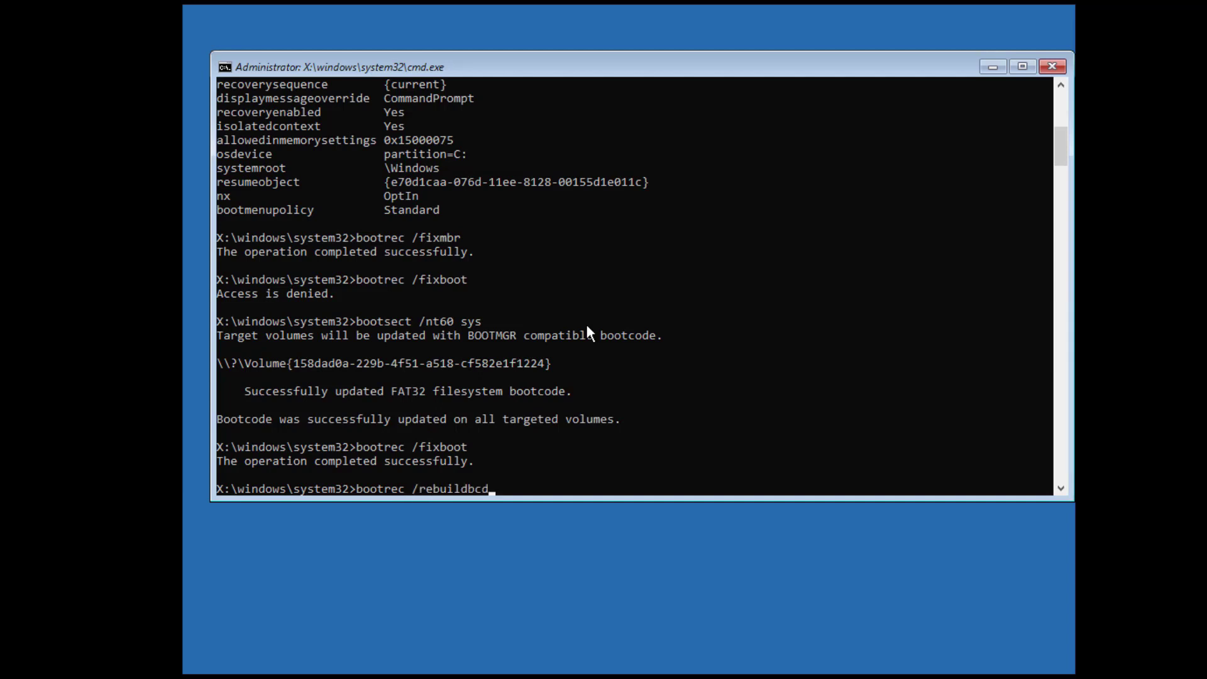
pyautogui.press('Return')
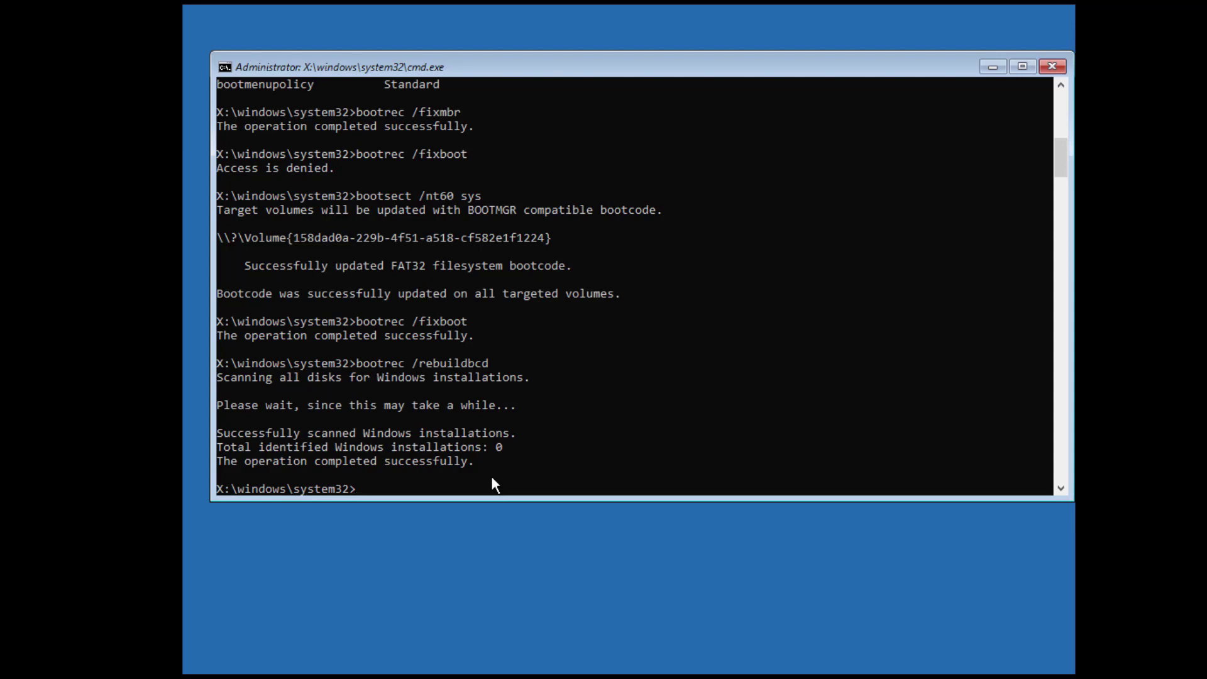
# Step: Create boot files with bcdboot c:\windows, then rerun bootrec /rebuildbcd from command history
pyautogui.write('bcd')
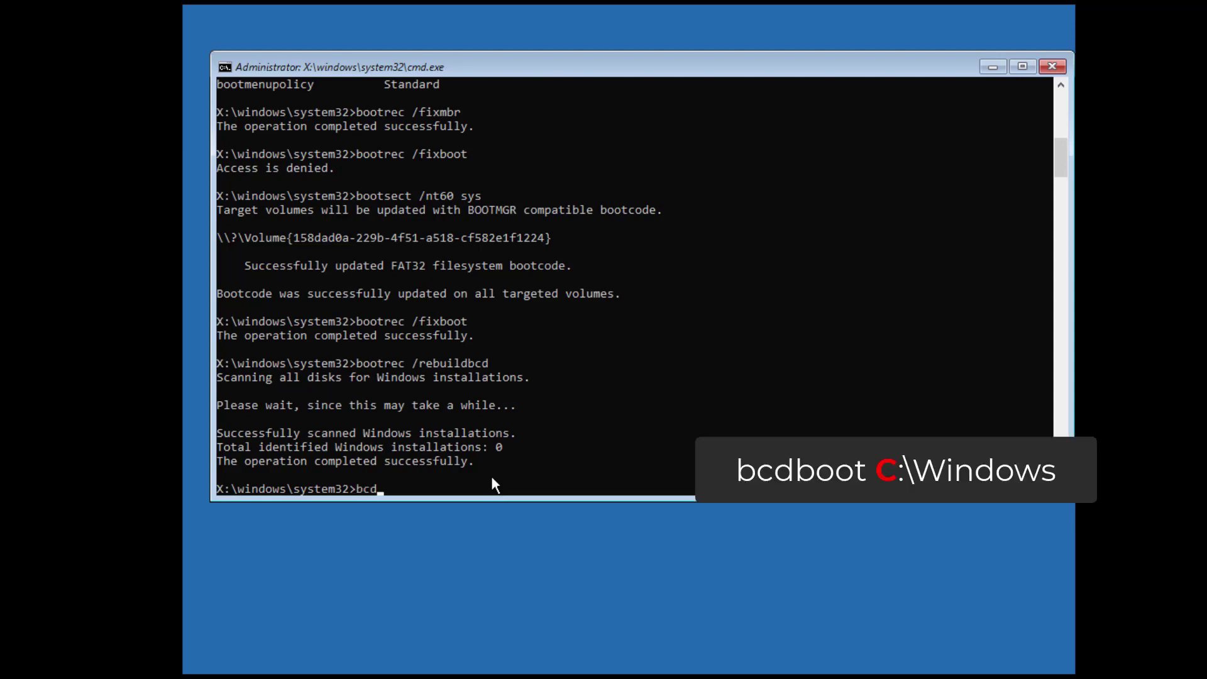
pyautogui.write('boot c:\\windows')
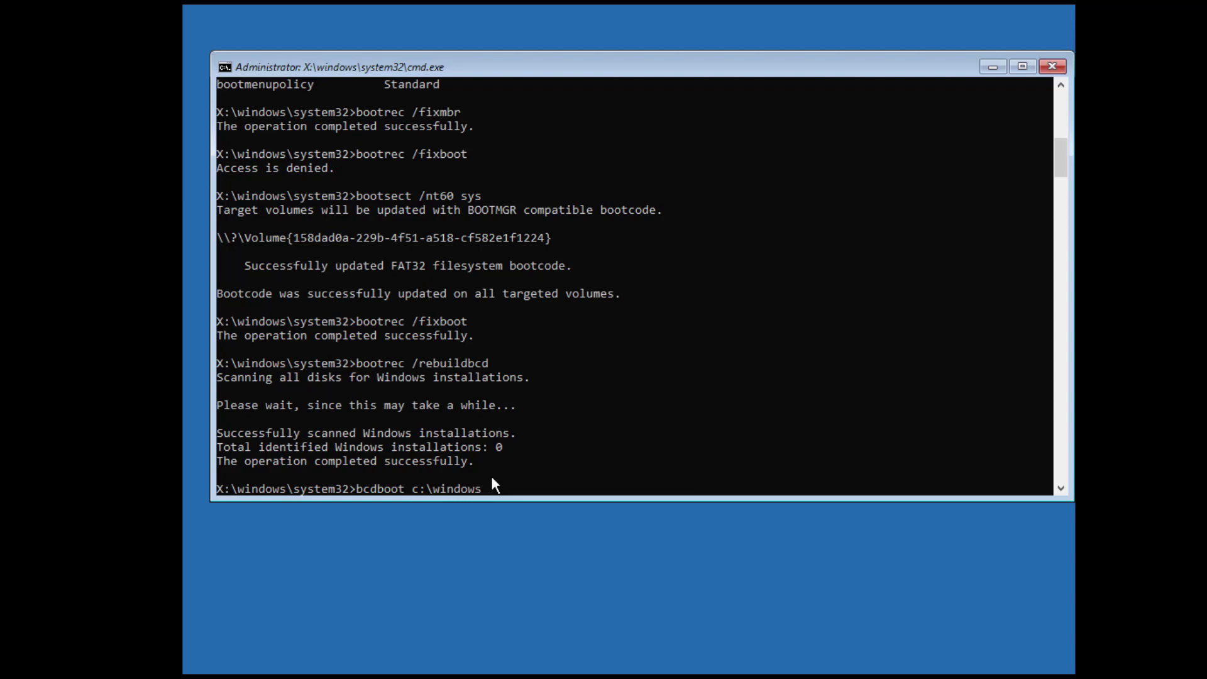
pyautogui.press('Return')
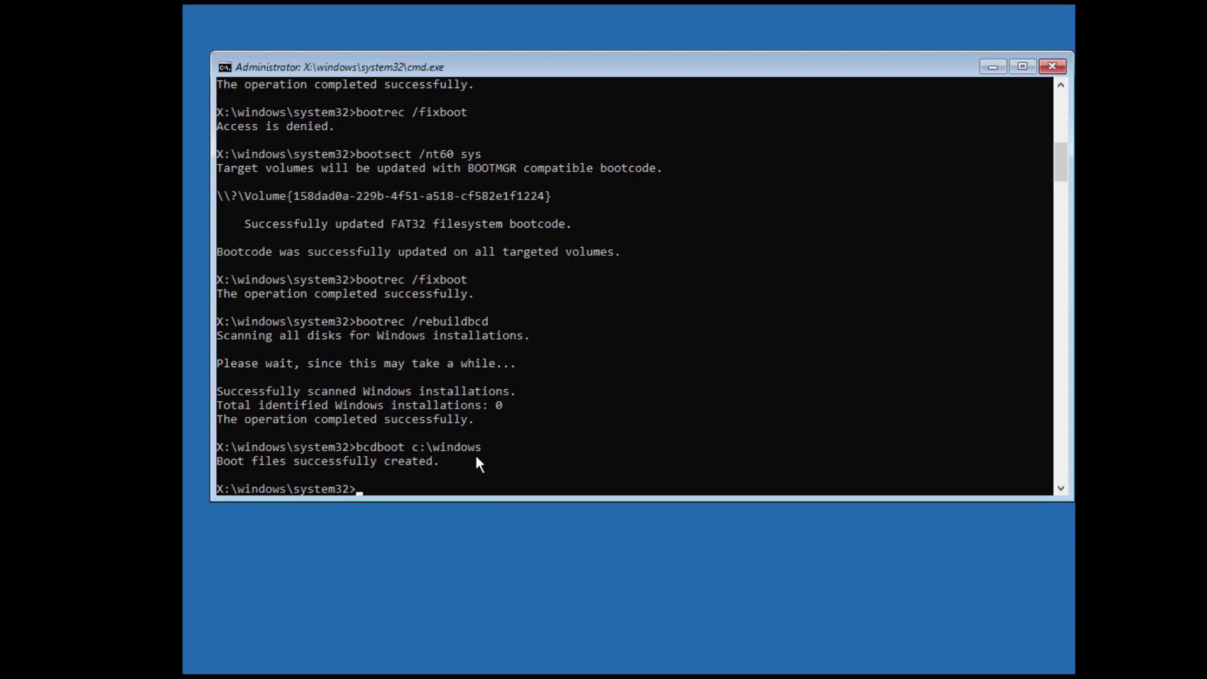
pyautogui.press('Up')
pyautogui.press('Up')
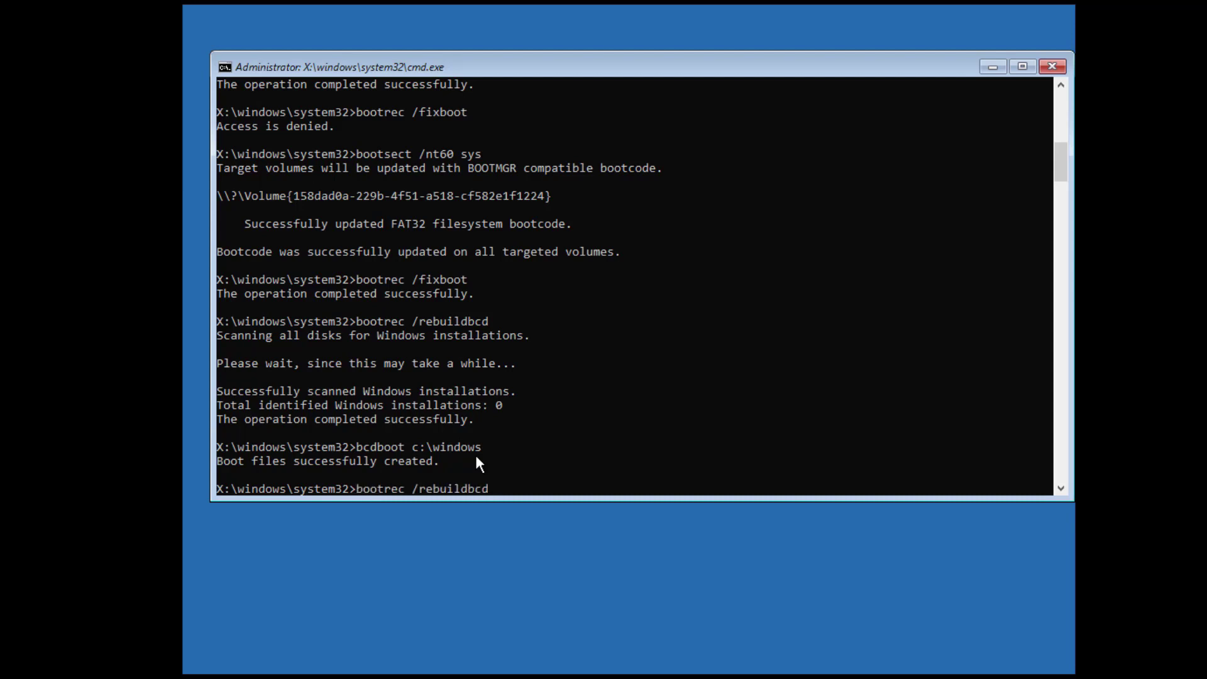
pyautogui.press('Return')
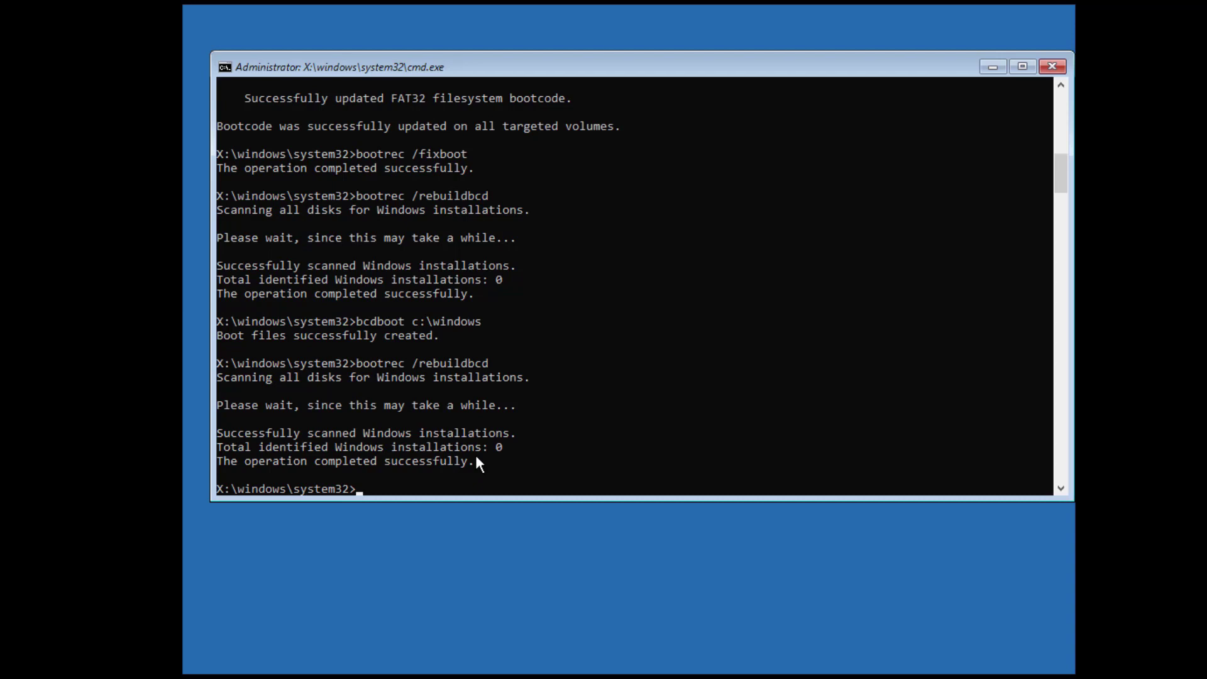
# Step: Run chkdsk c: /f, which finds no problems, then sfc /scannow, which cannot complete
pyautogui.write('ch')
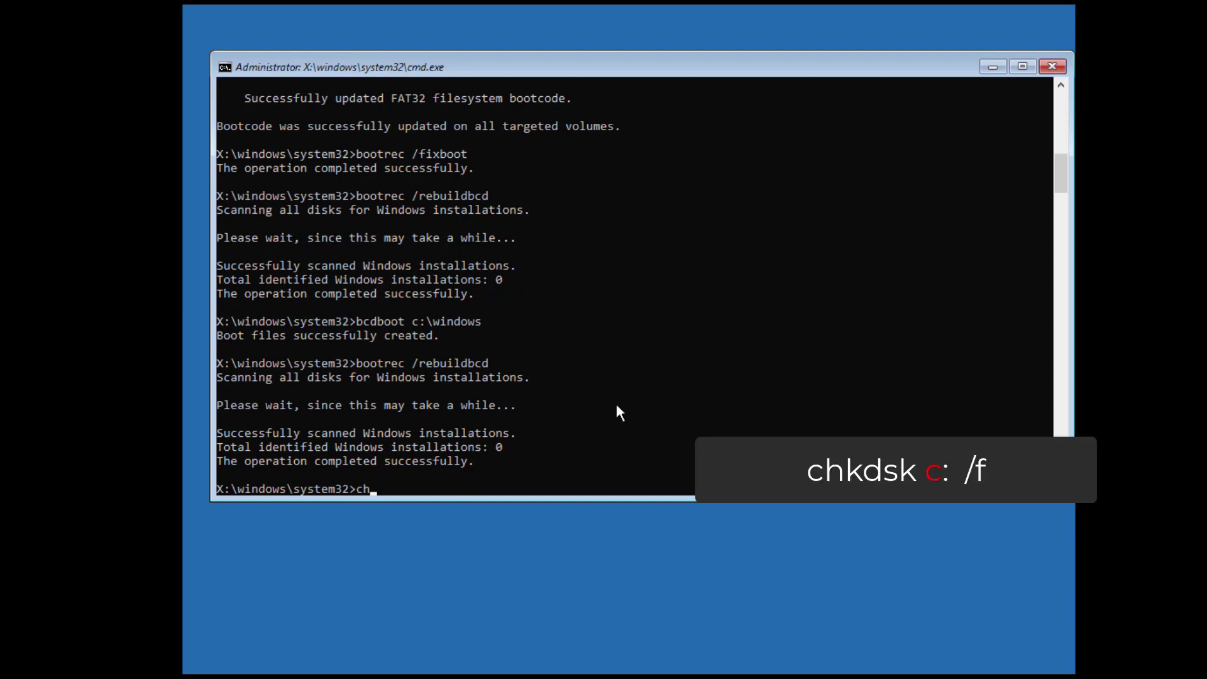
pyautogui.write('kdsk c: /f')
pyautogui.press('Return')
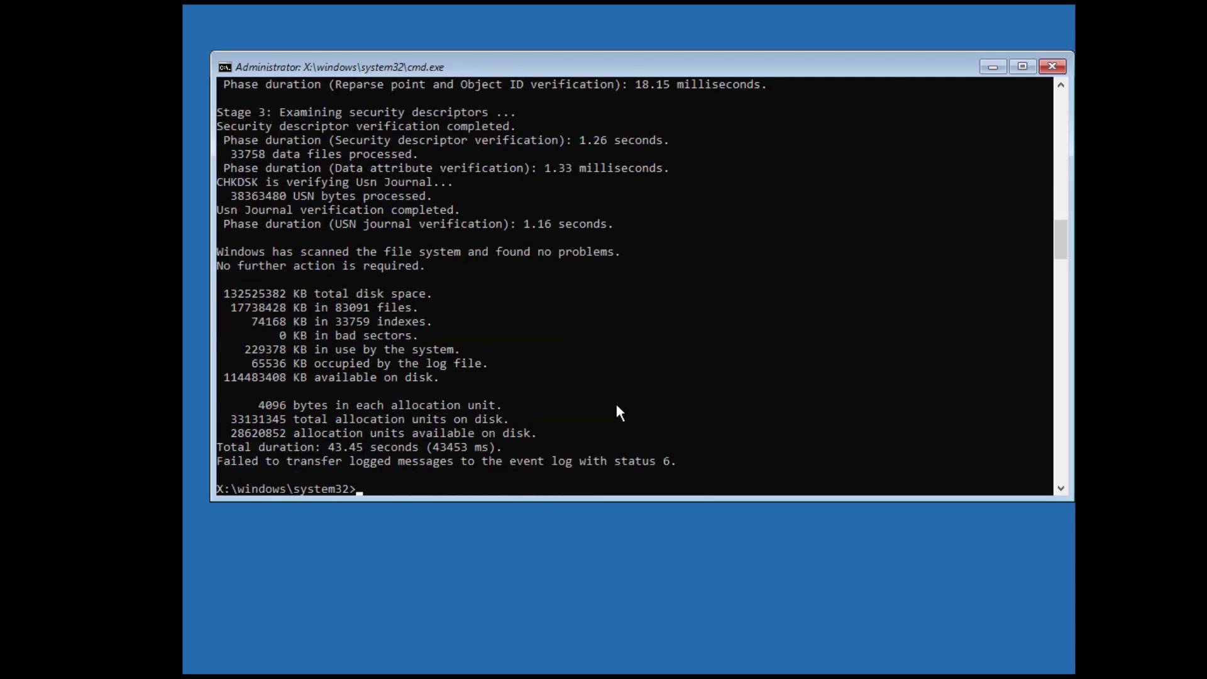
pyautogui.write('sfc ')
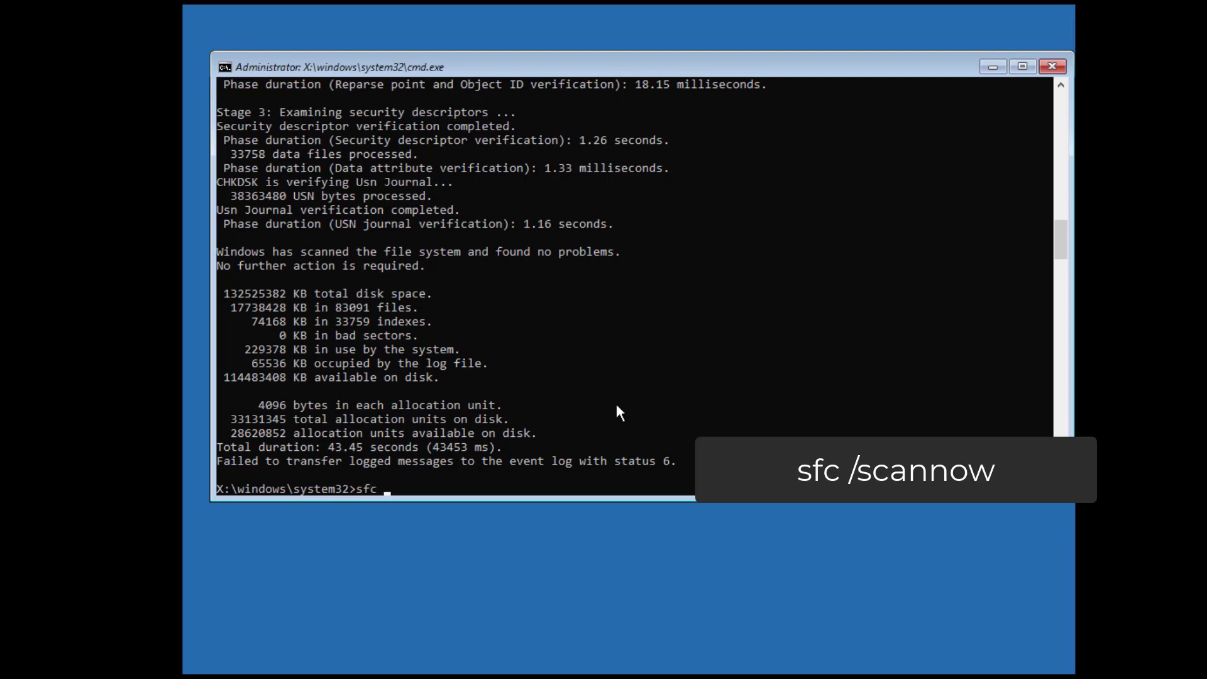
pyautogui.write('/scannow')
pyautogui.press('Return')
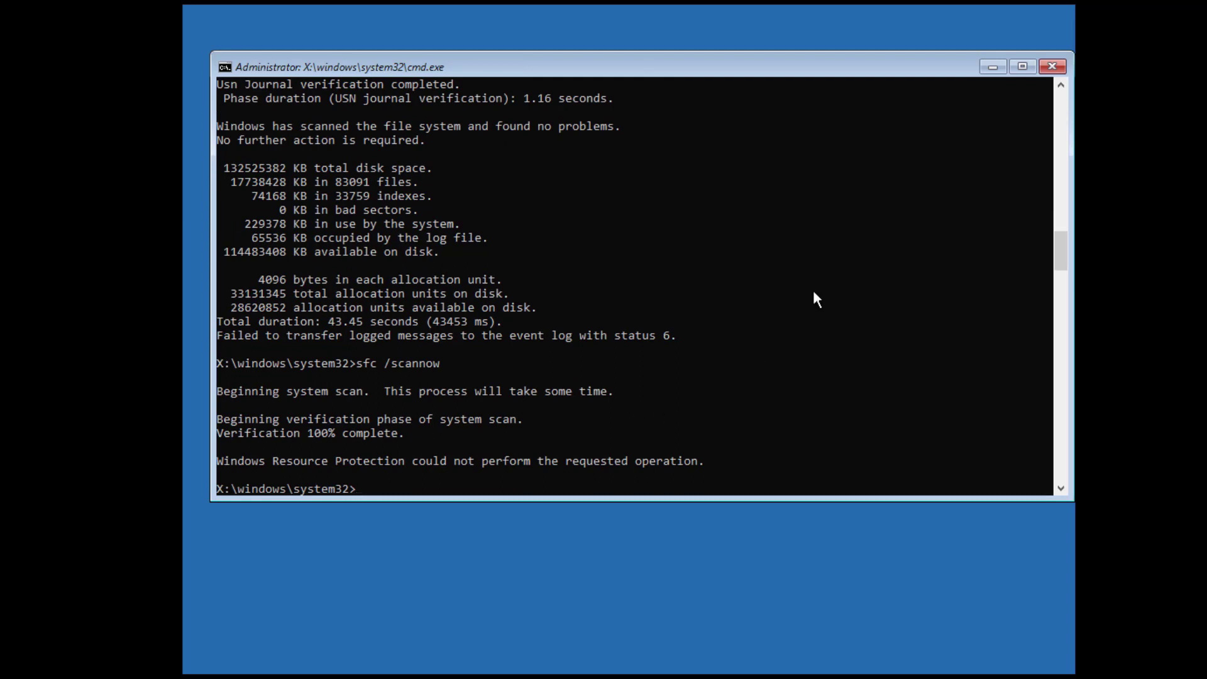
# Step: Close Command Prompt and sign back into recovery with the account password
pyautogui.click(1060, 66)
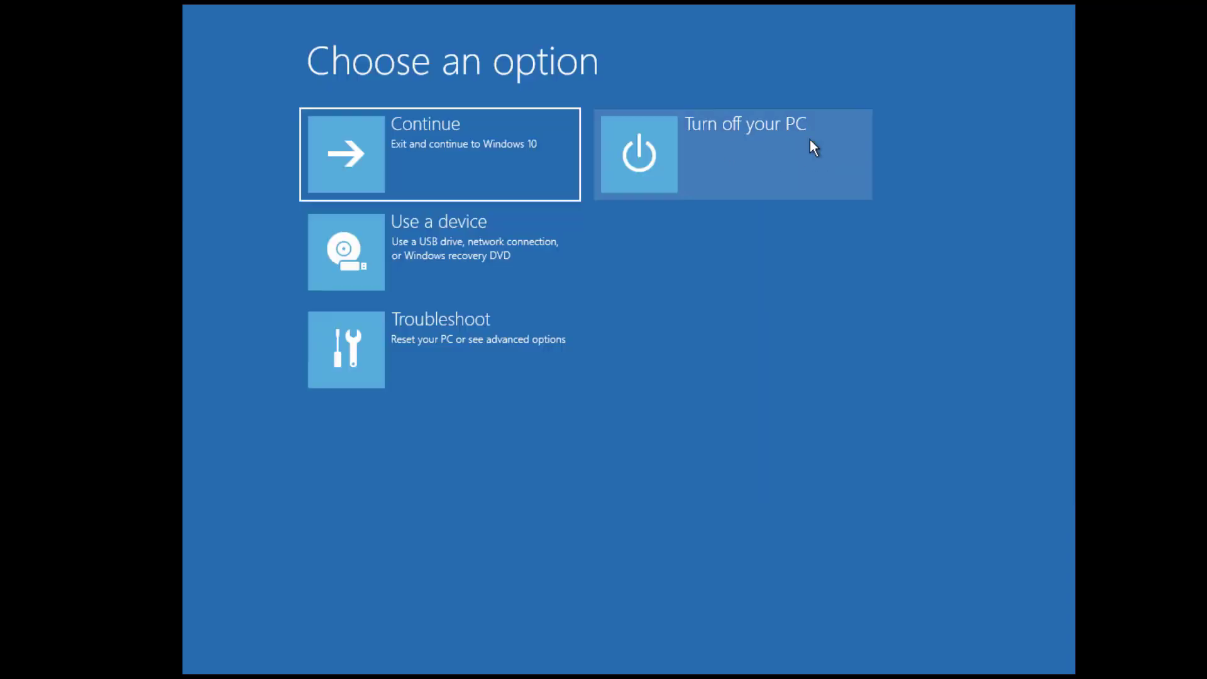
pyautogui.click(807, 171)
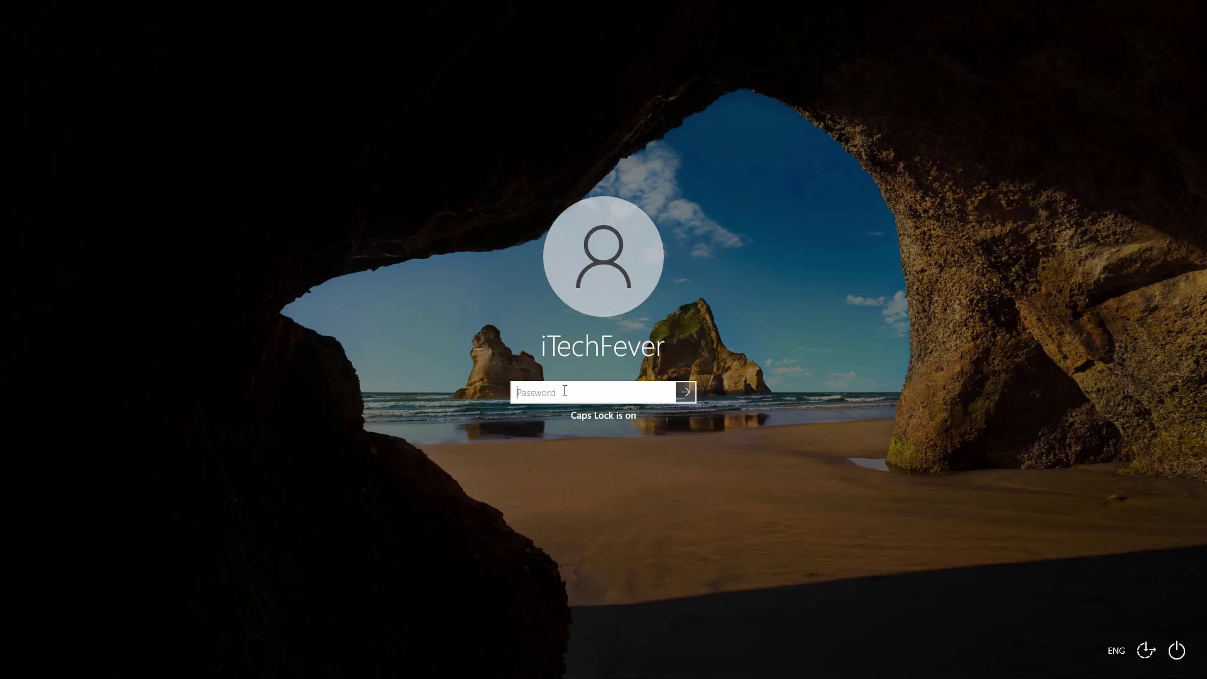
pyautogui.press('Return')
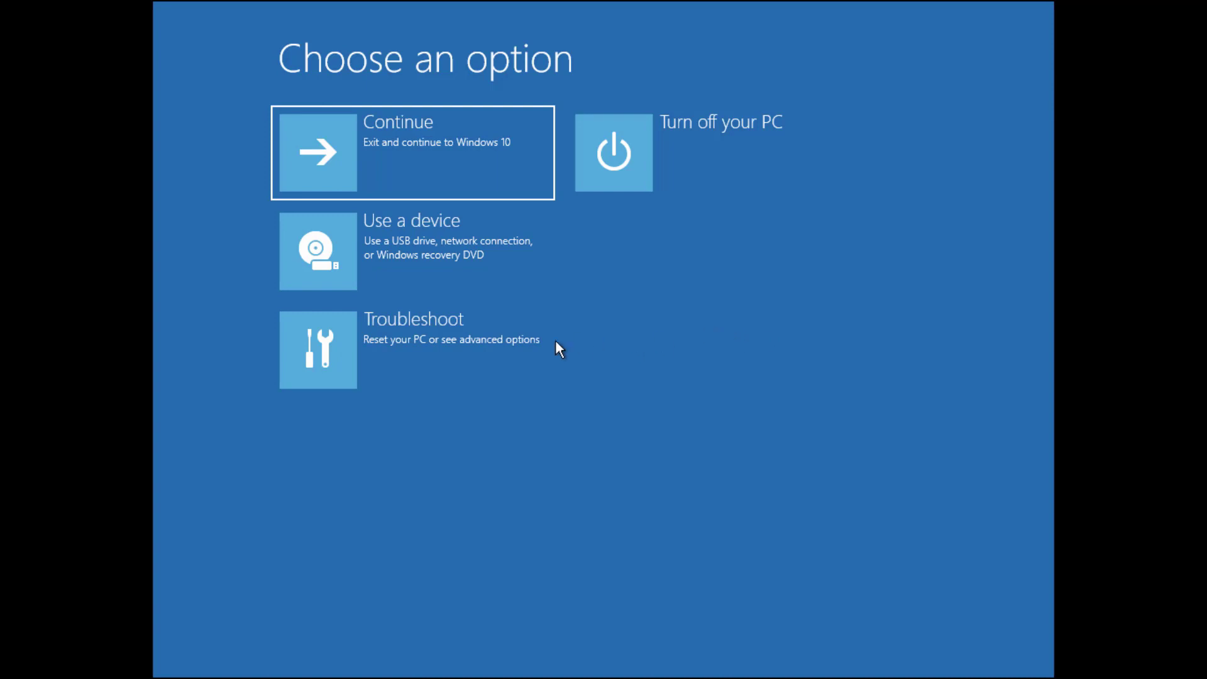
# Step: Restart via Troubleshoot > Advanced options > Startup Settings to reach the numbered boot choices
pyautogui.click(484, 341)
pyautogui.click(494, 272)
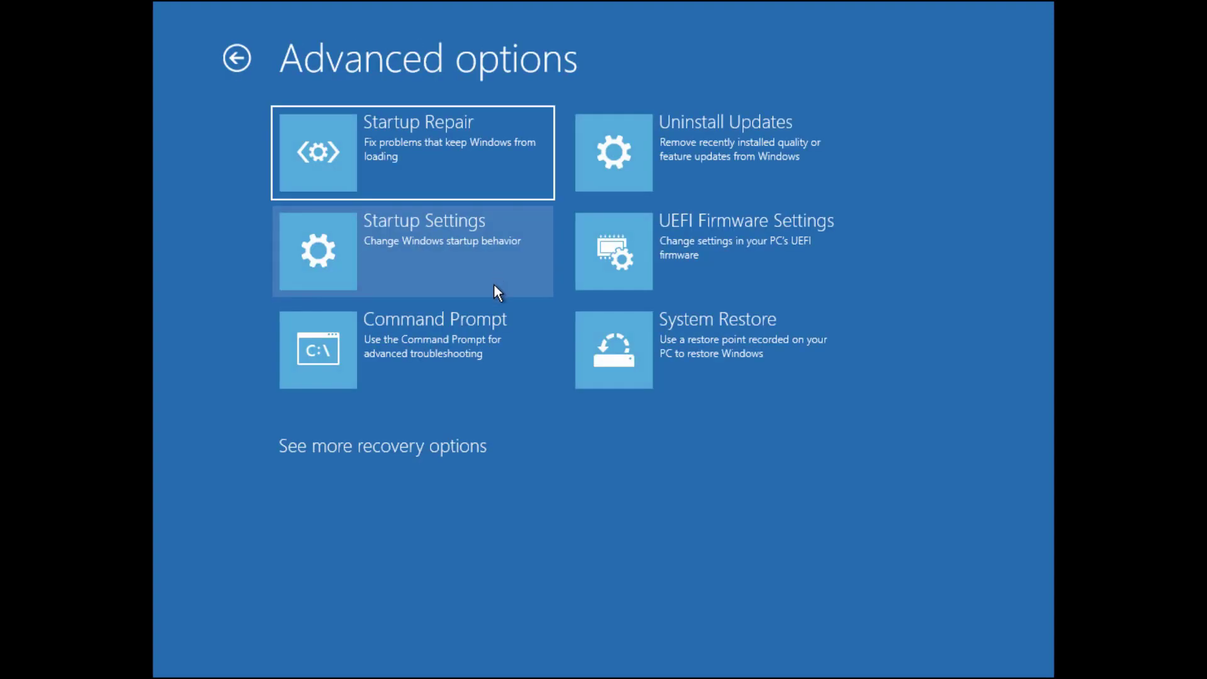
pyautogui.click(492, 284)
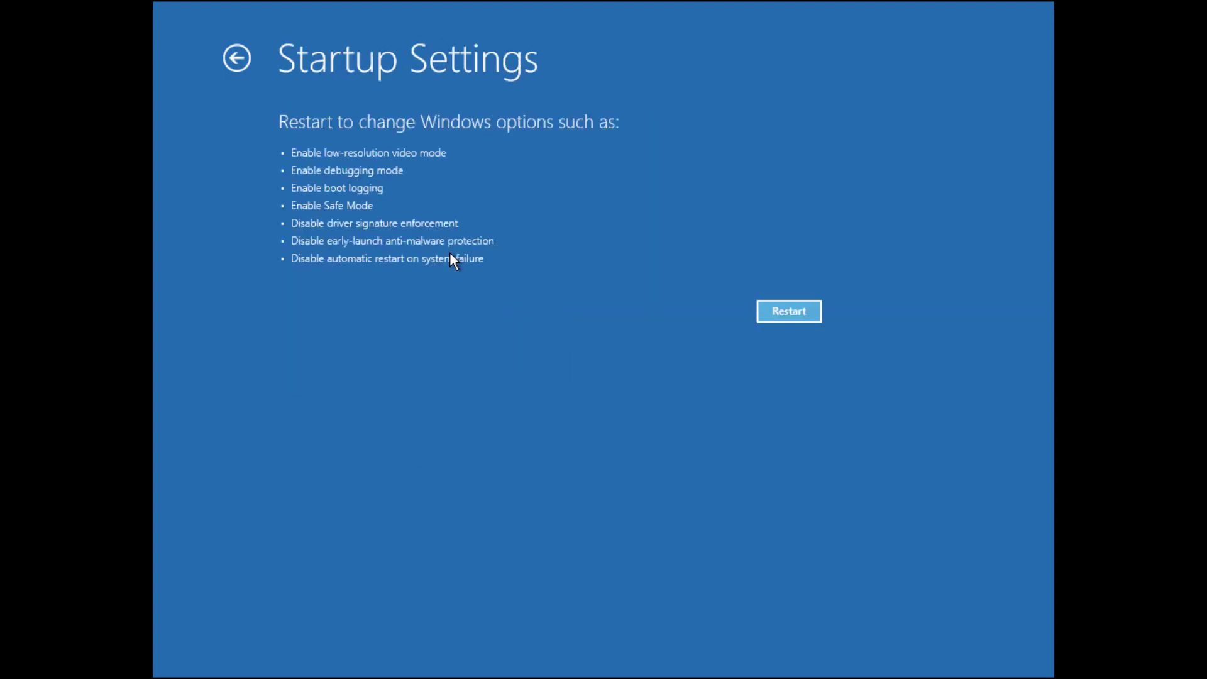
pyautogui.click(782, 312)
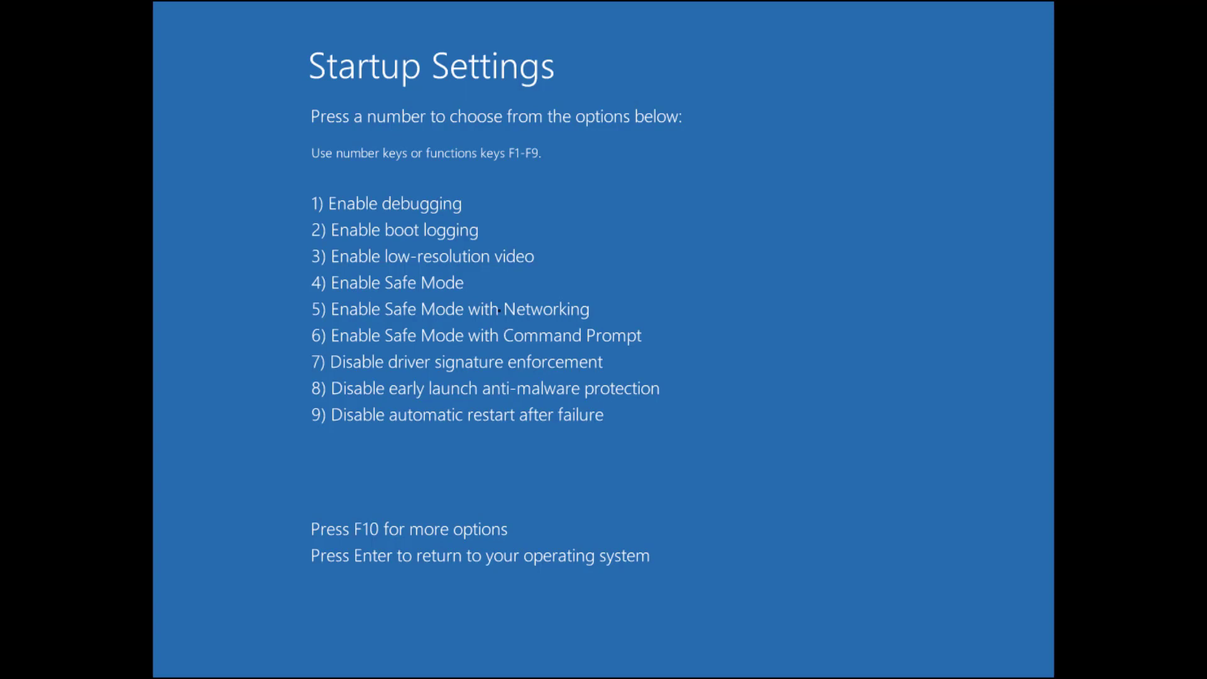
# Step: Boot into Safe Mode with option 4, run rstrui.exe, and select the 6/10/2023 3:36:20 AM restore point
pyautogui.press('4')
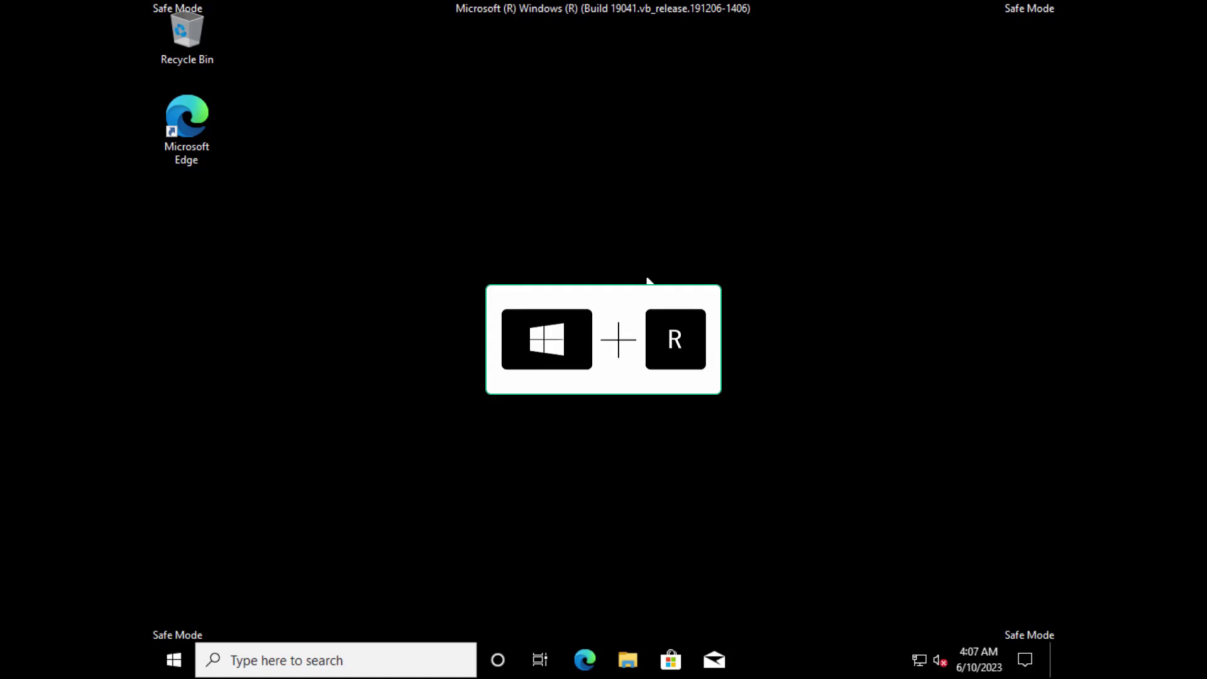
pyautogui.press('super+r')
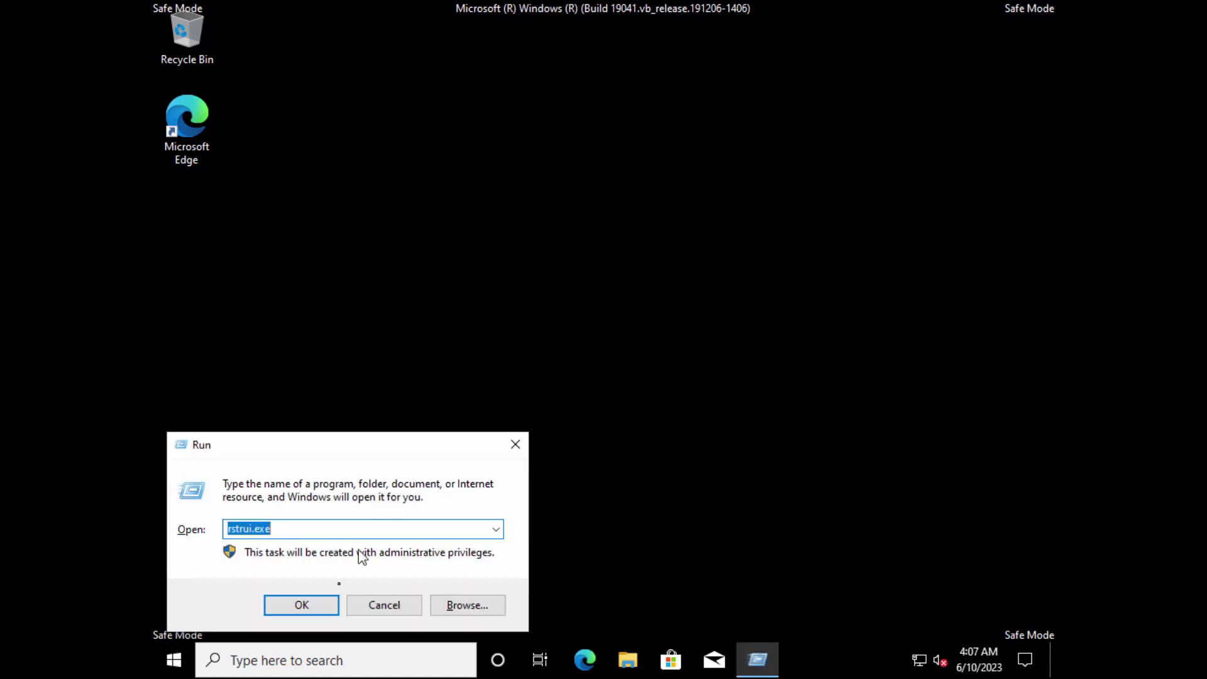
pyautogui.click(330, 607)
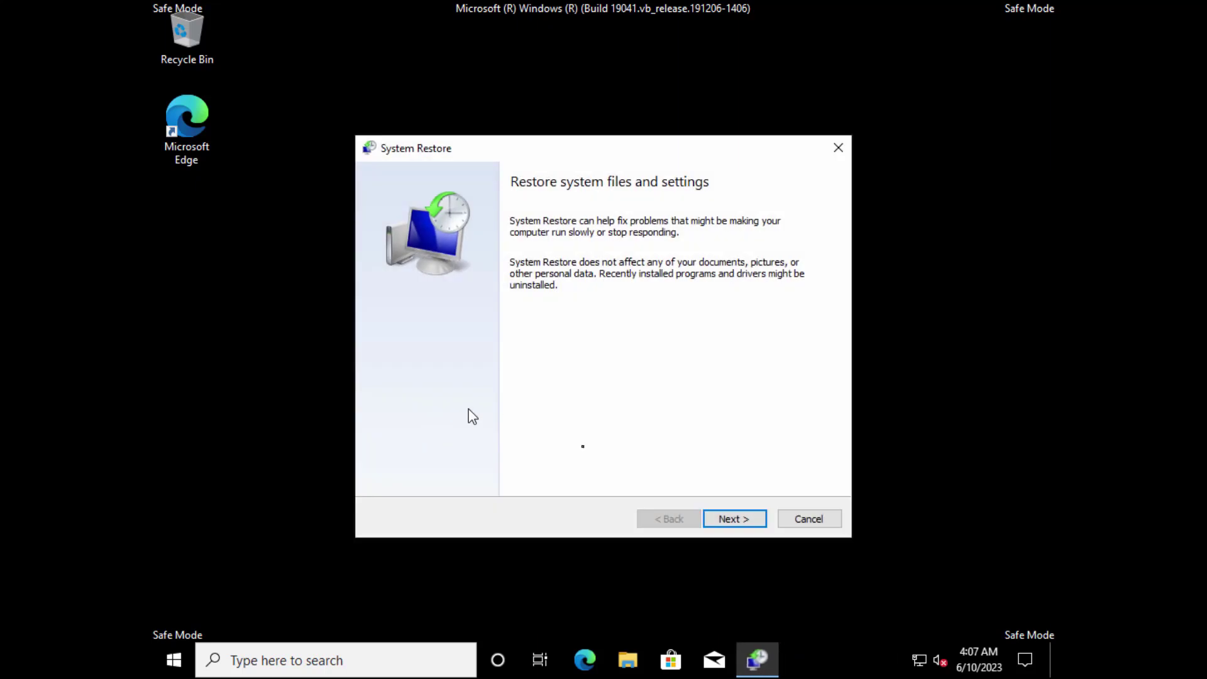
pyautogui.click(764, 519)
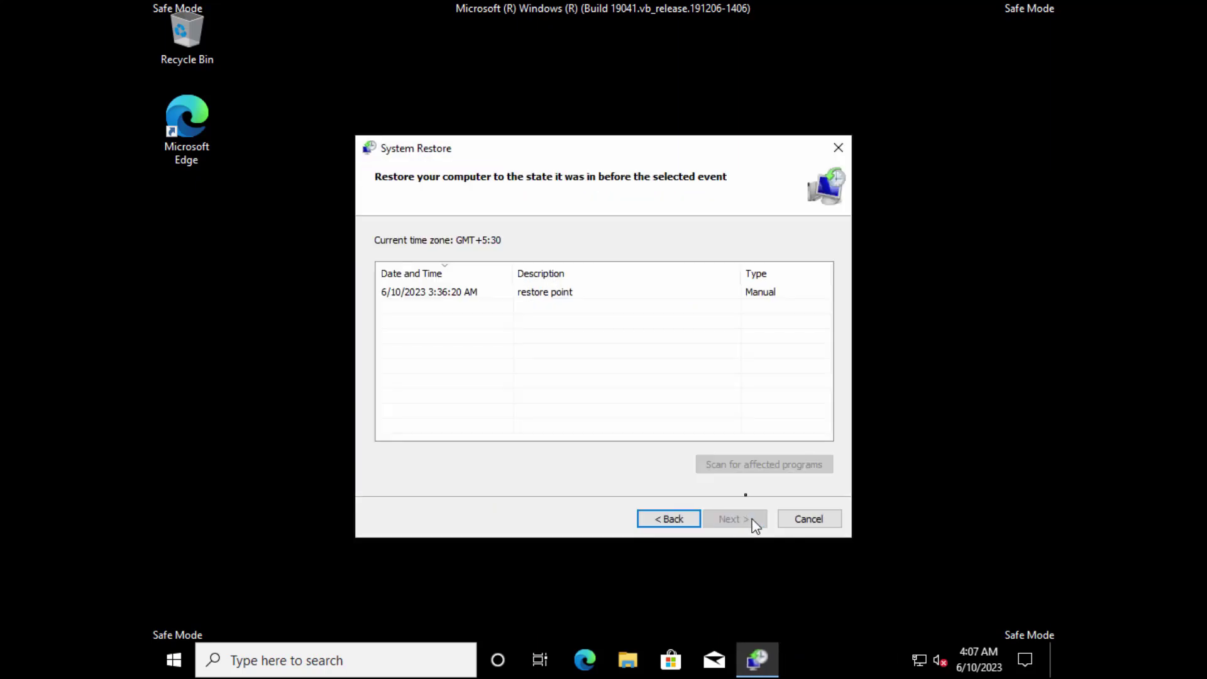
pyautogui.click(588, 297)
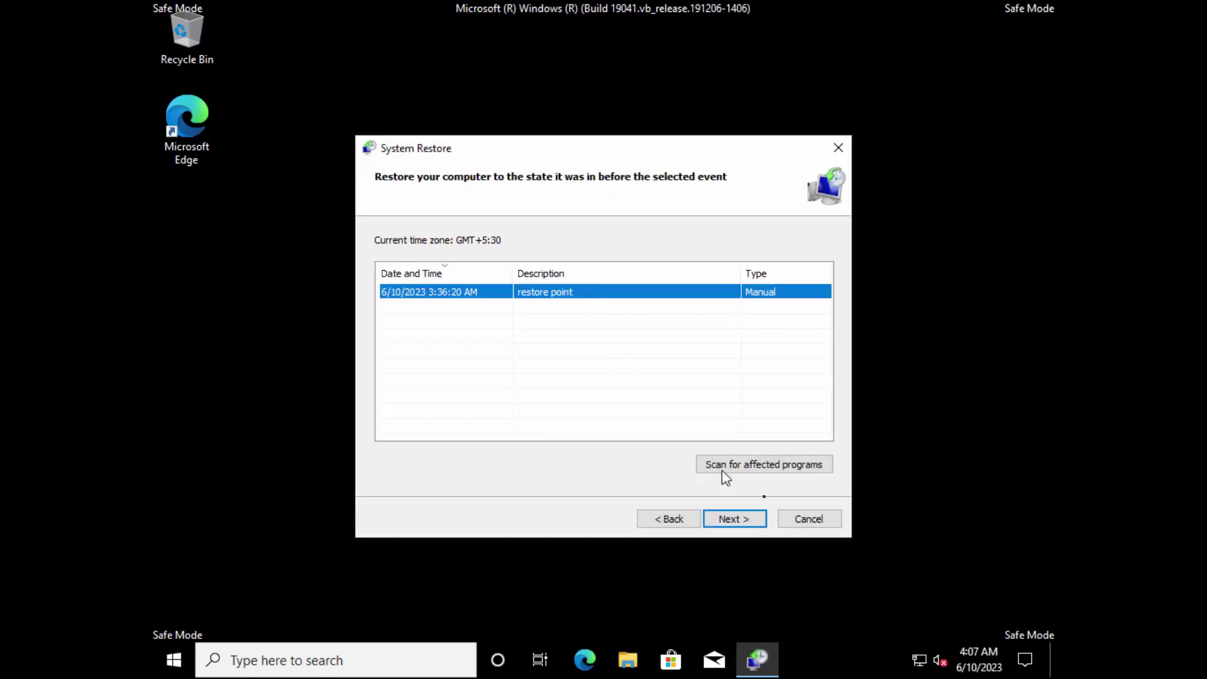
pyautogui.click(747, 528)
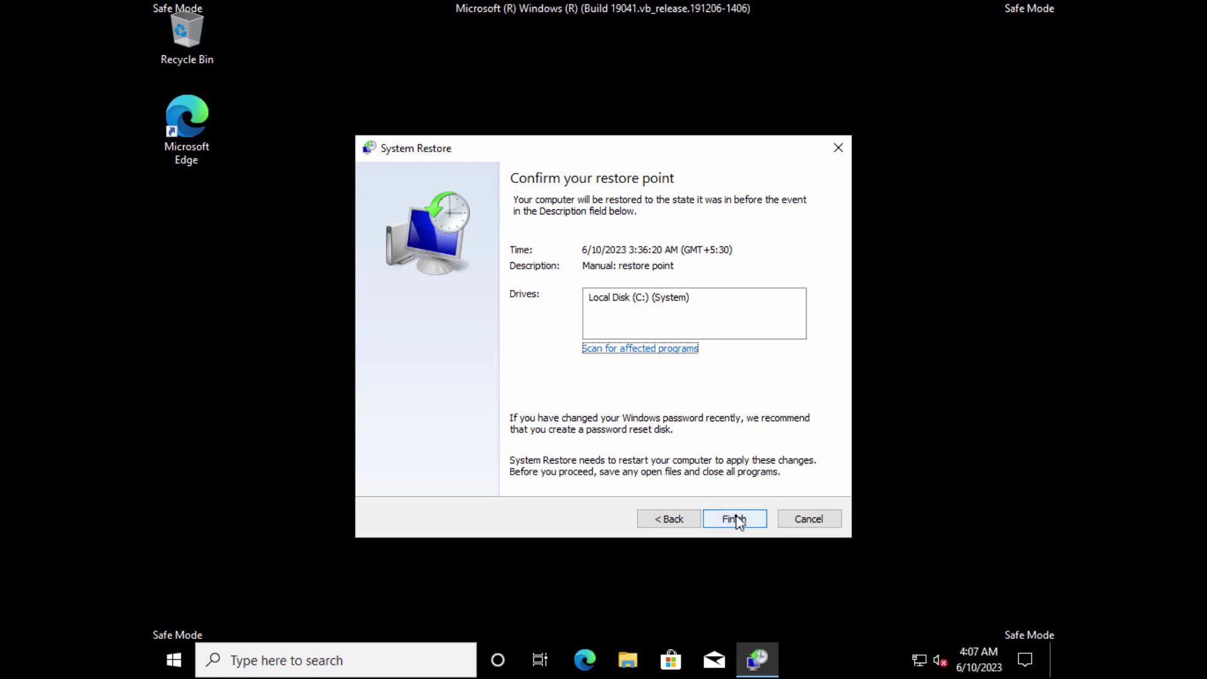
pyautogui.click(838, 148)
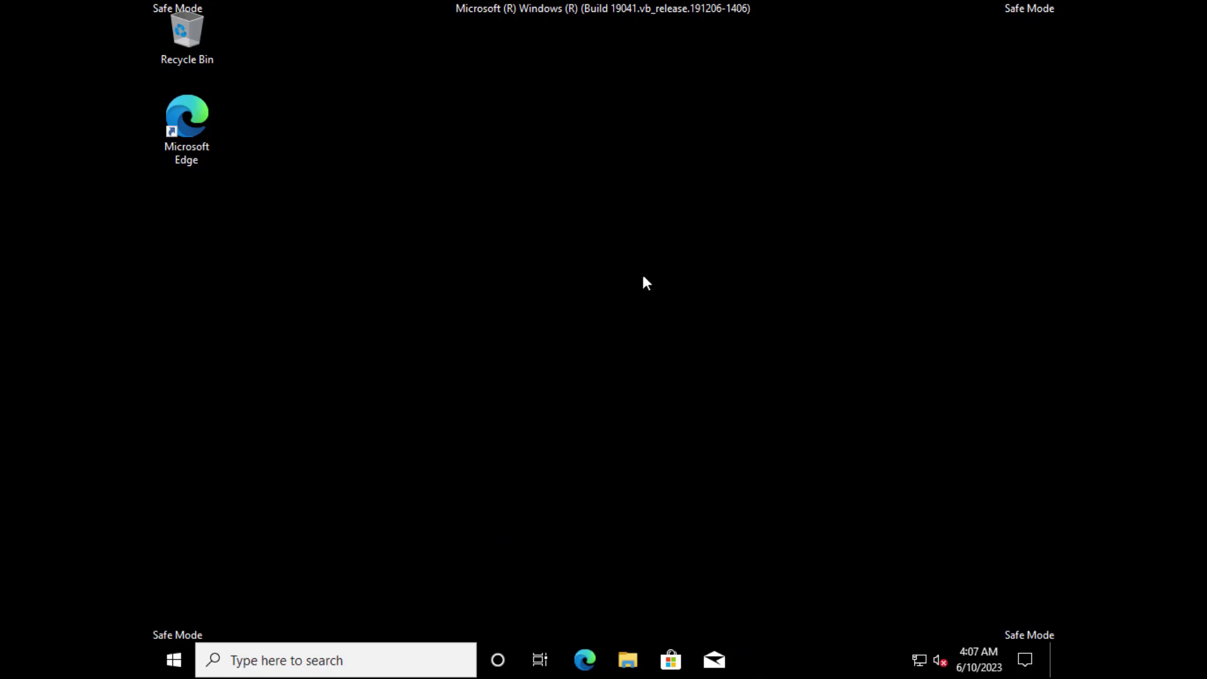
# Step: Launch Command Prompt as administrator from a cmd search and run sfc /scannow
pyautogui.click(331, 660)
pyautogui.write('cmd')
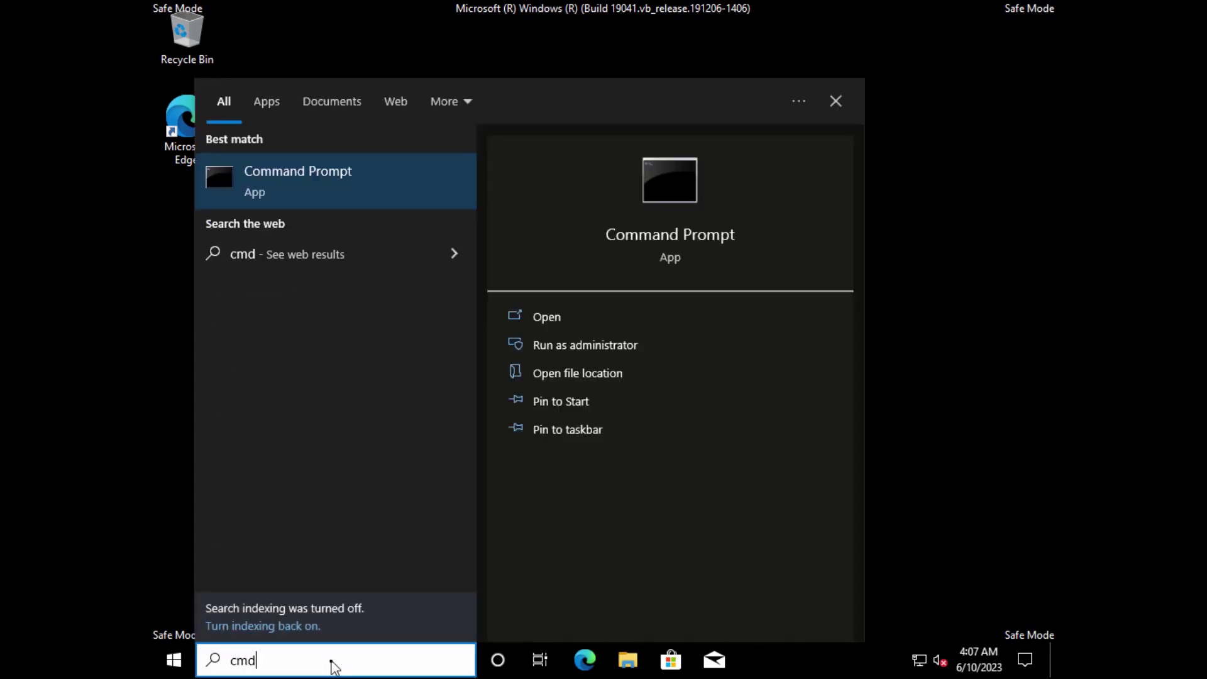
pyautogui.click(595, 347)
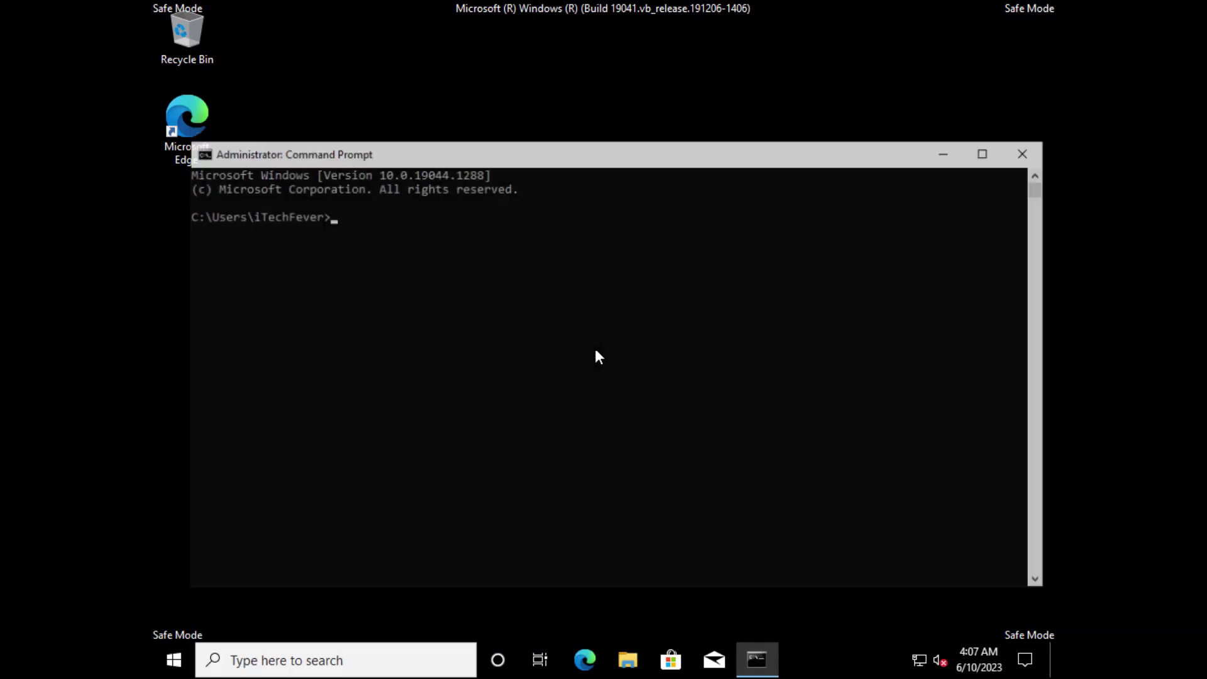
pyautogui.moveTo(560, 164); pyautogui.dragTo(586, 168)
pyautogui.write('sfc /')
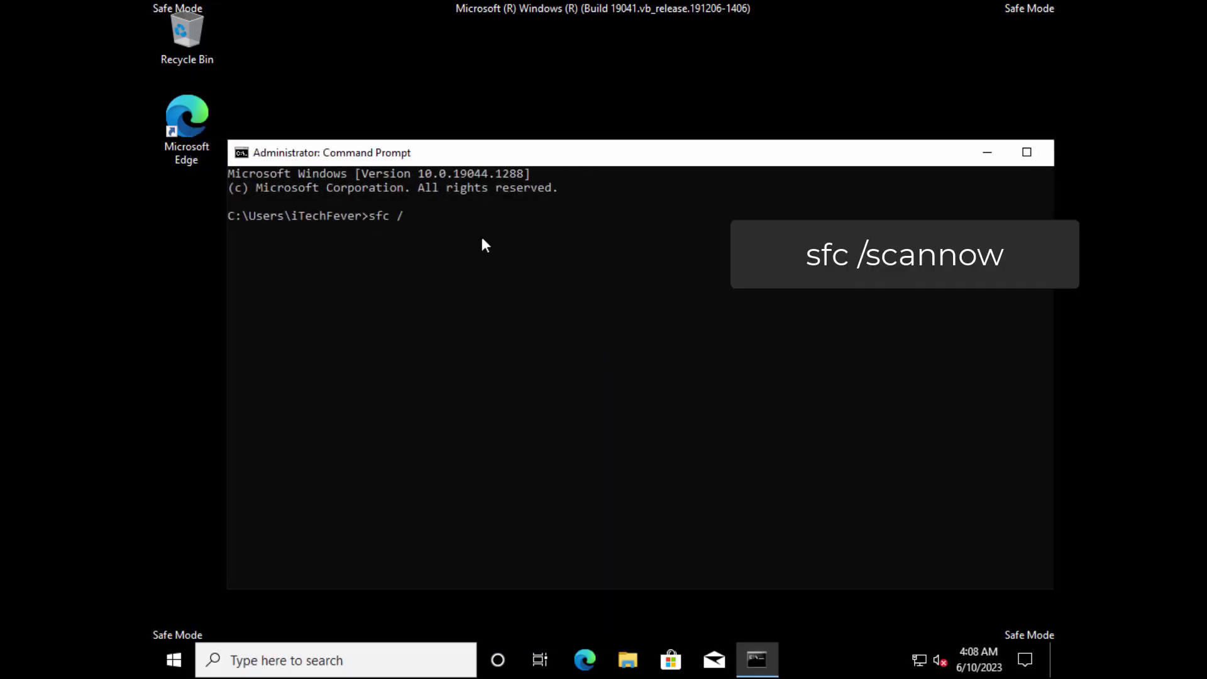
pyautogui.write('scannow')
pyautogui.press('Return')
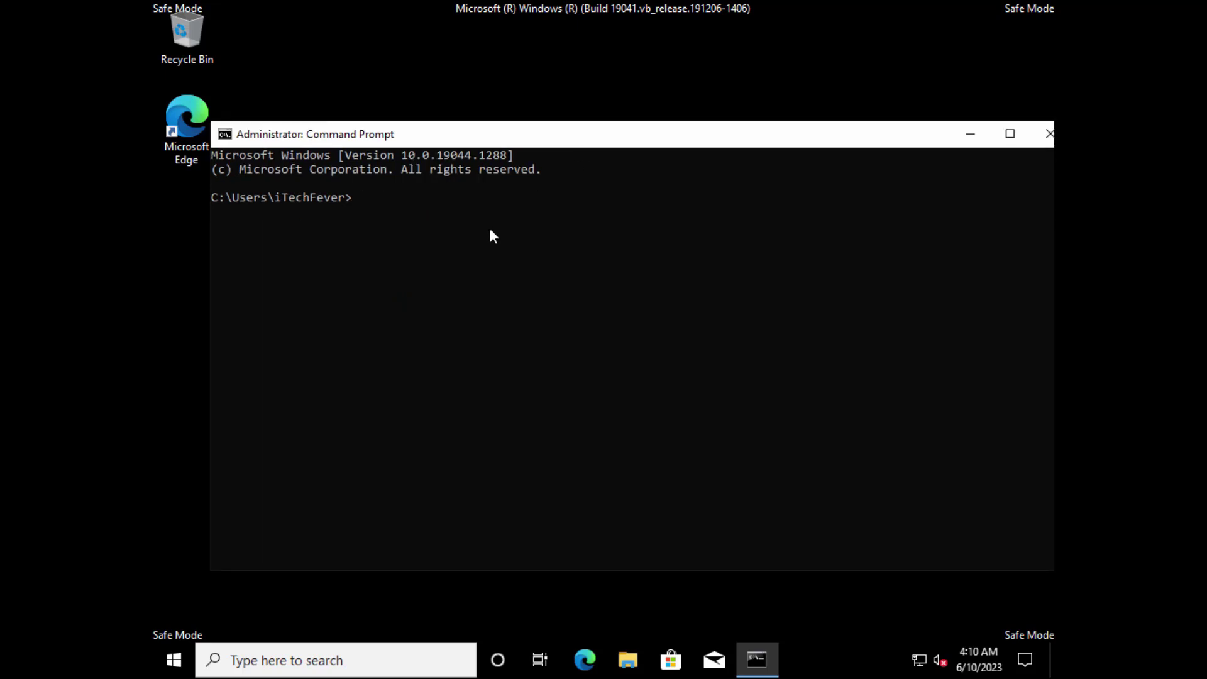
# Step: Run DISM /online /cleanup-image with /checkhealth, /scanhealth, then /restorehealth
pyautogui.write('dism /o')
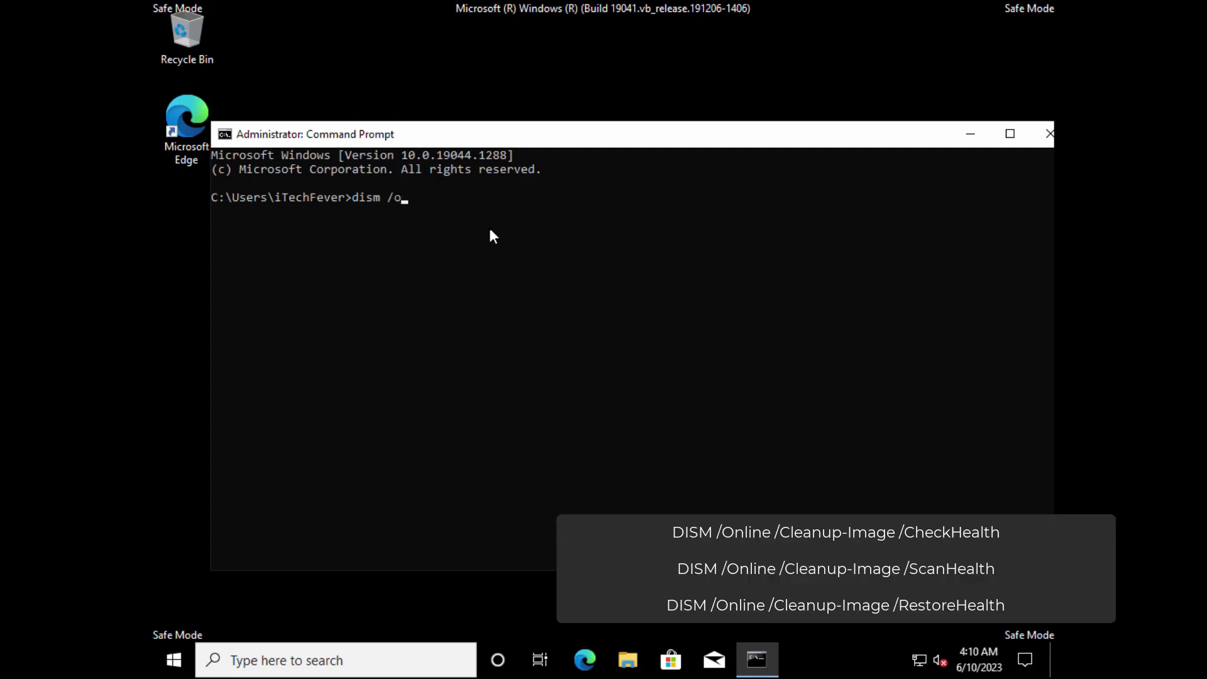
pyautogui.write('nline /cleanup-image /checkhea')
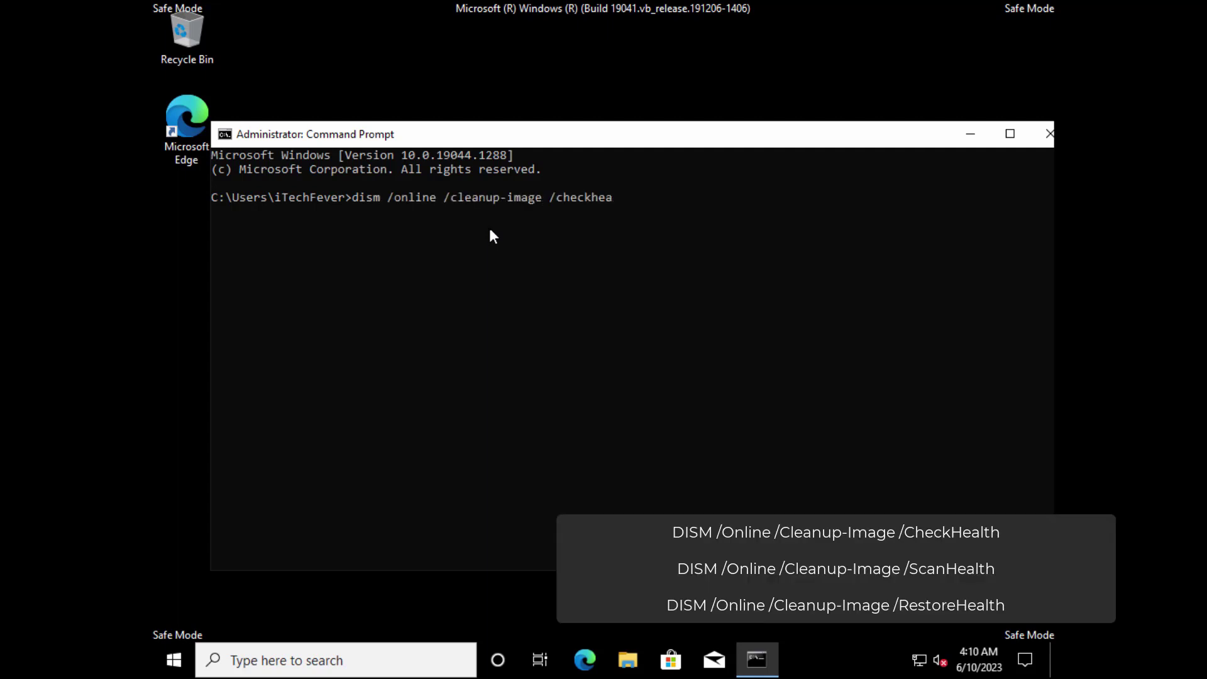
pyautogui.write('lth')
pyautogui.press('Return')
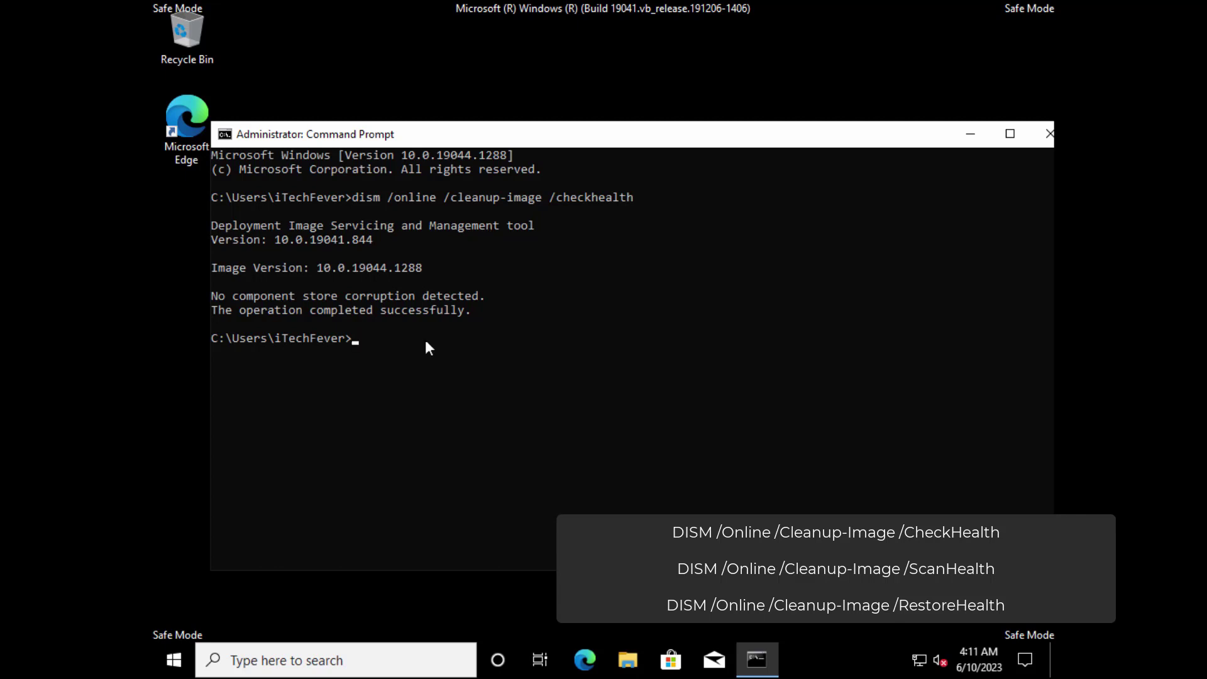
pyautogui.press('Up')
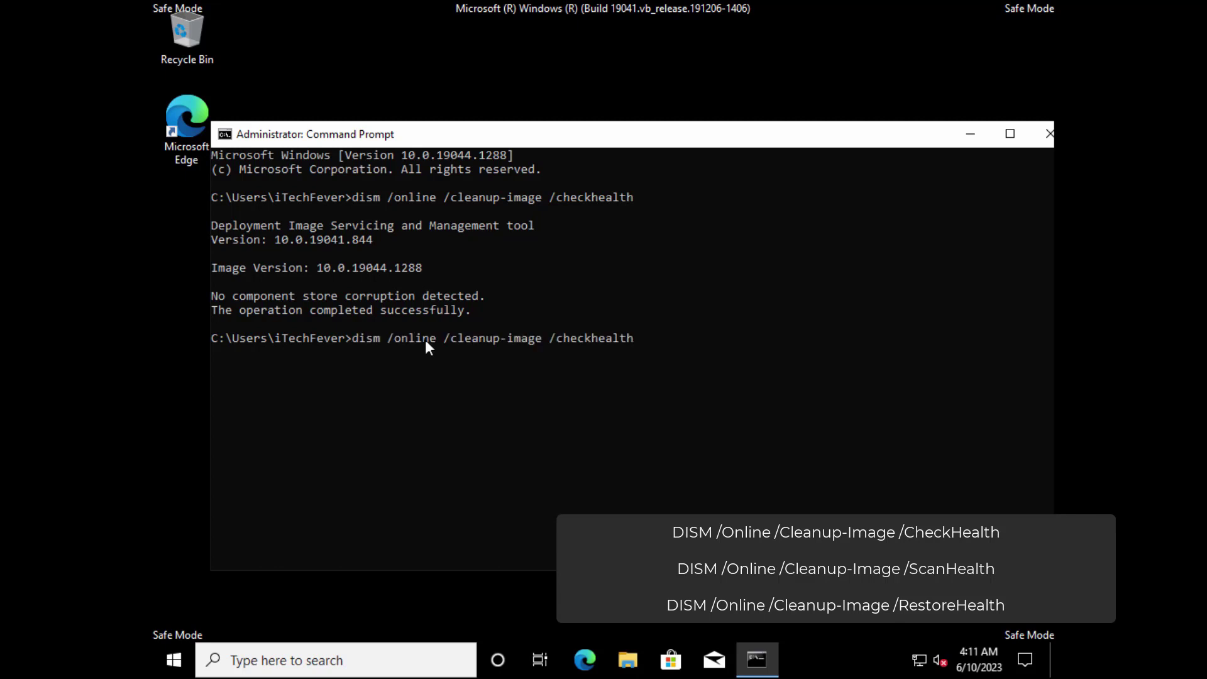
pyautogui.press('BackSpace')
pyautogui.press('BackSpace')
pyautogui.press('BackSpace')
pyautogui.press('BackSpace')
pyautogui.press('BackSpace')
pyautogui.press('BackSpace')
pyautogui.press('BackSpace')
pyautogui.press('BackSpace')
pyautogui.press('BackSpace')
pyautogui.press('BackSpace')
pyautogui.press('BackSpace')
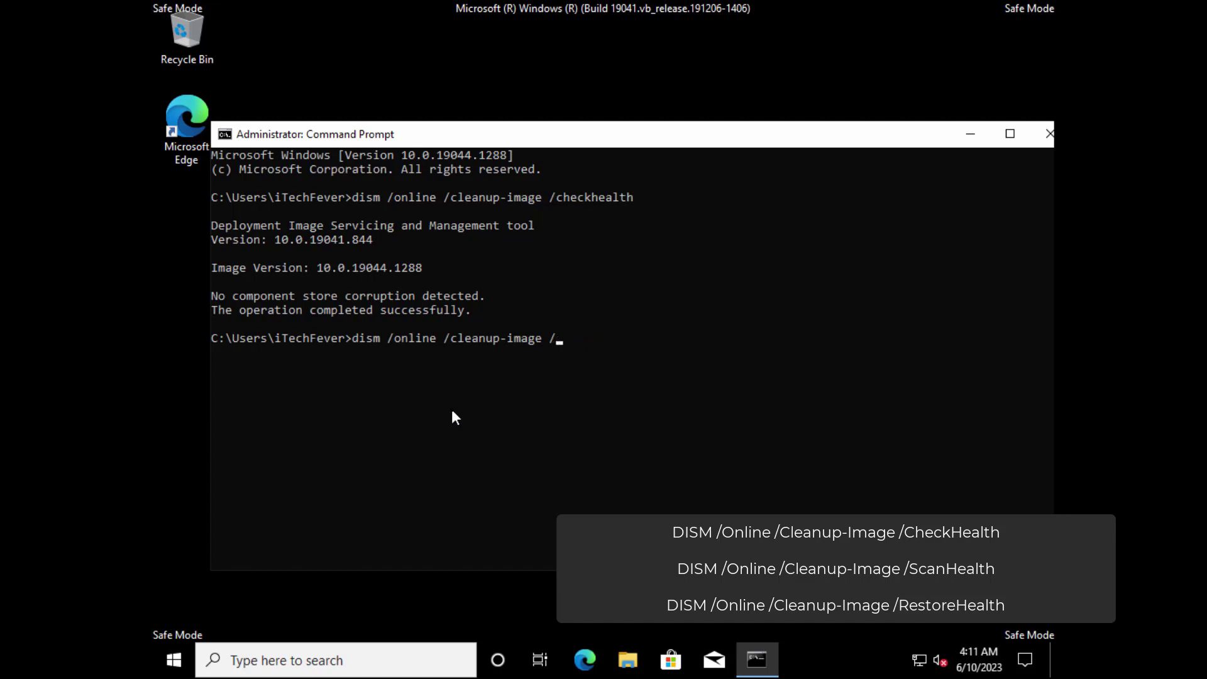
pyautogui.write('scanhealth')
pyautogui.press('Return')
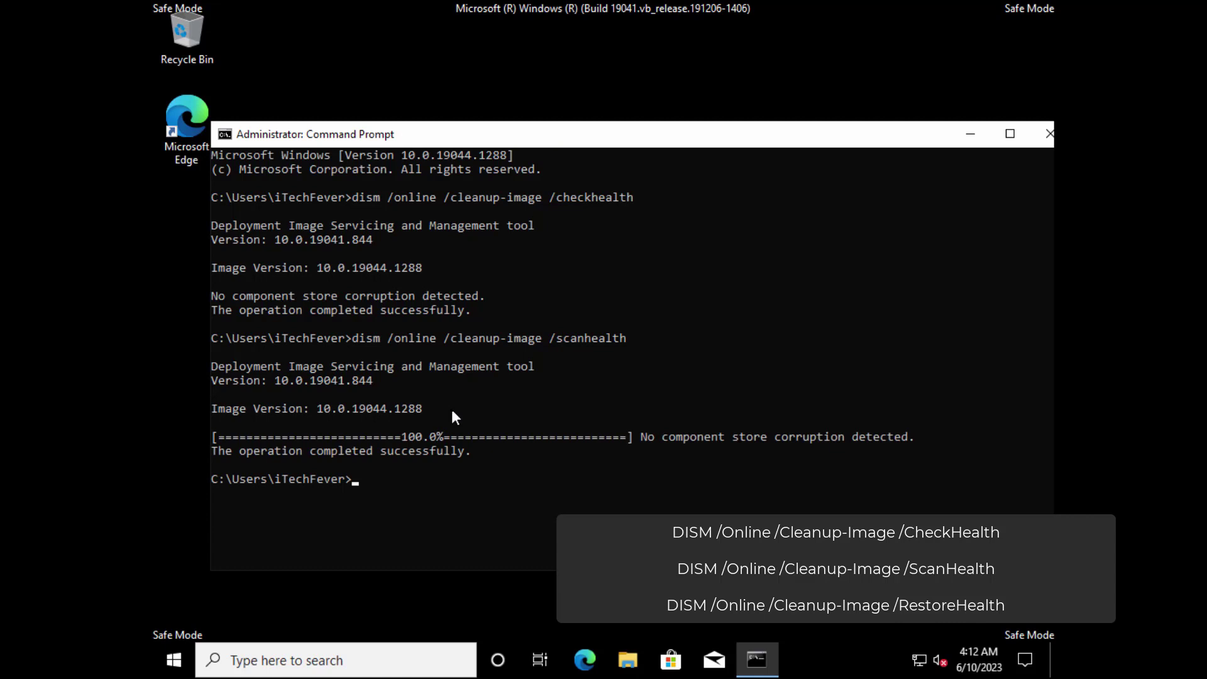
pyautogui.press('Up')
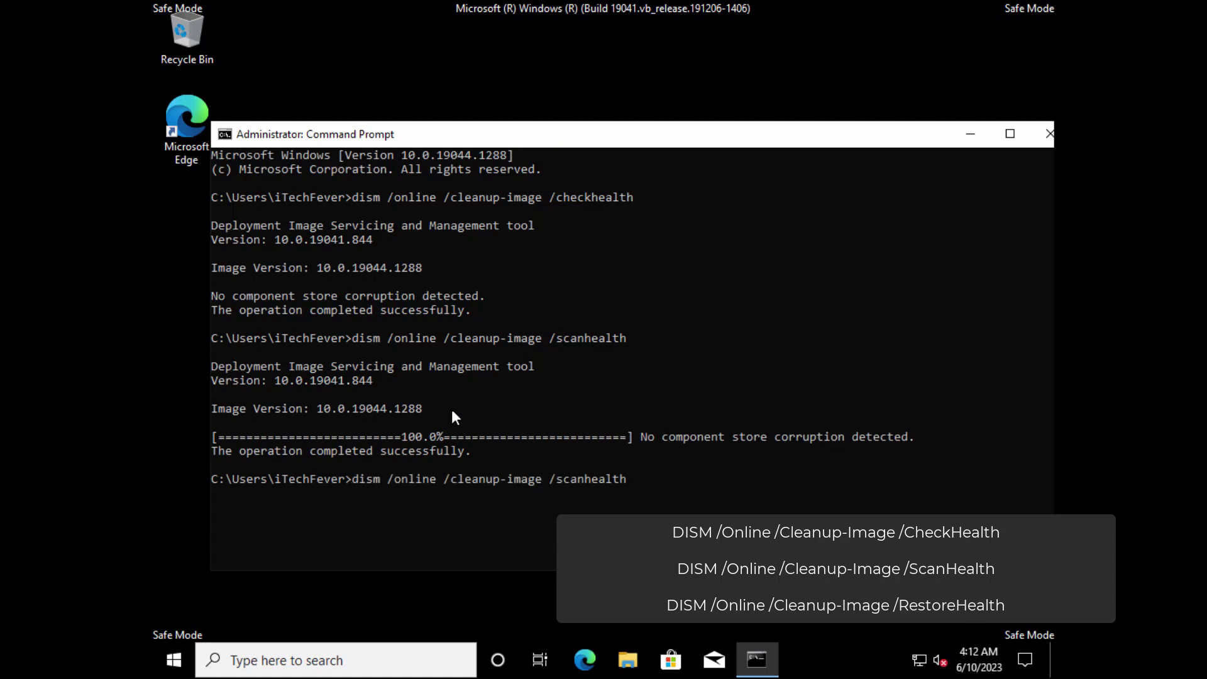
pyautogui.press('BackSpace')
pyautogui.press('BackSpace')
pyautogui.press('BackSpace')
pyautogui.press('BackSpace')
pyautogui.press('BackSpace')
pyautogui.press('BackSpace')
pyautogui.press('BackSpace')
pyautogui.press('BackSpace')
pyautogui.press('BackSpace')
pyautogui.press('BackSpace')
pyautogui.write('restorehealth')
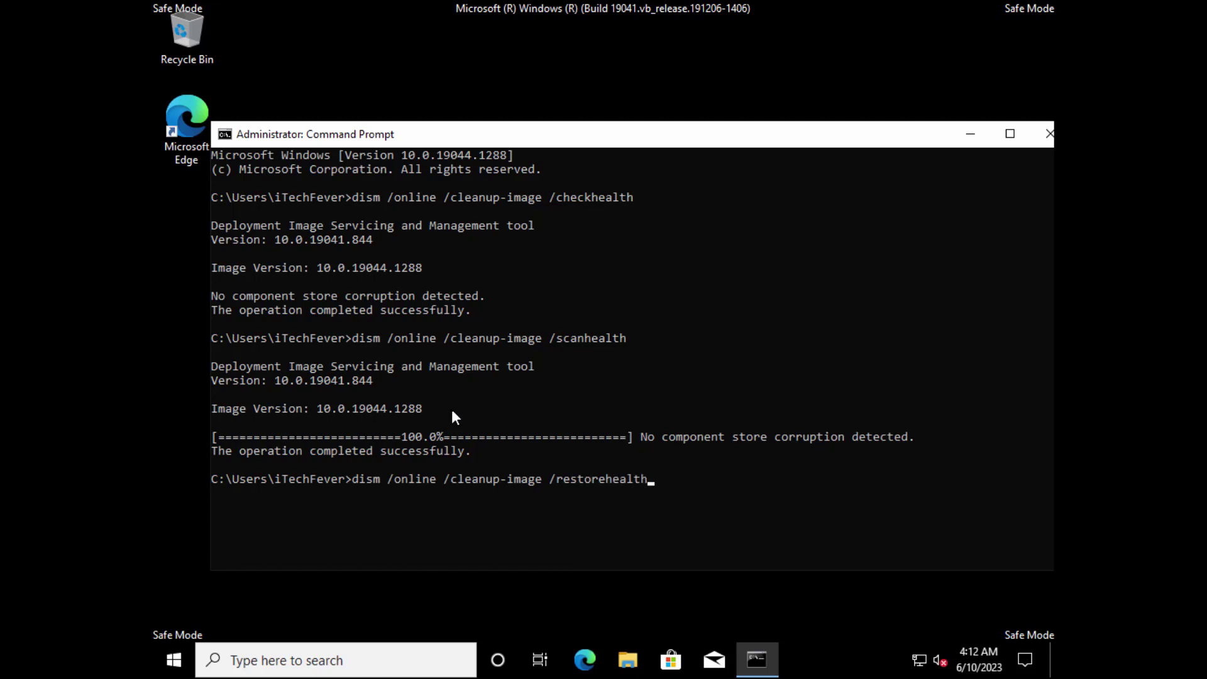
pyautogui.press('Return')
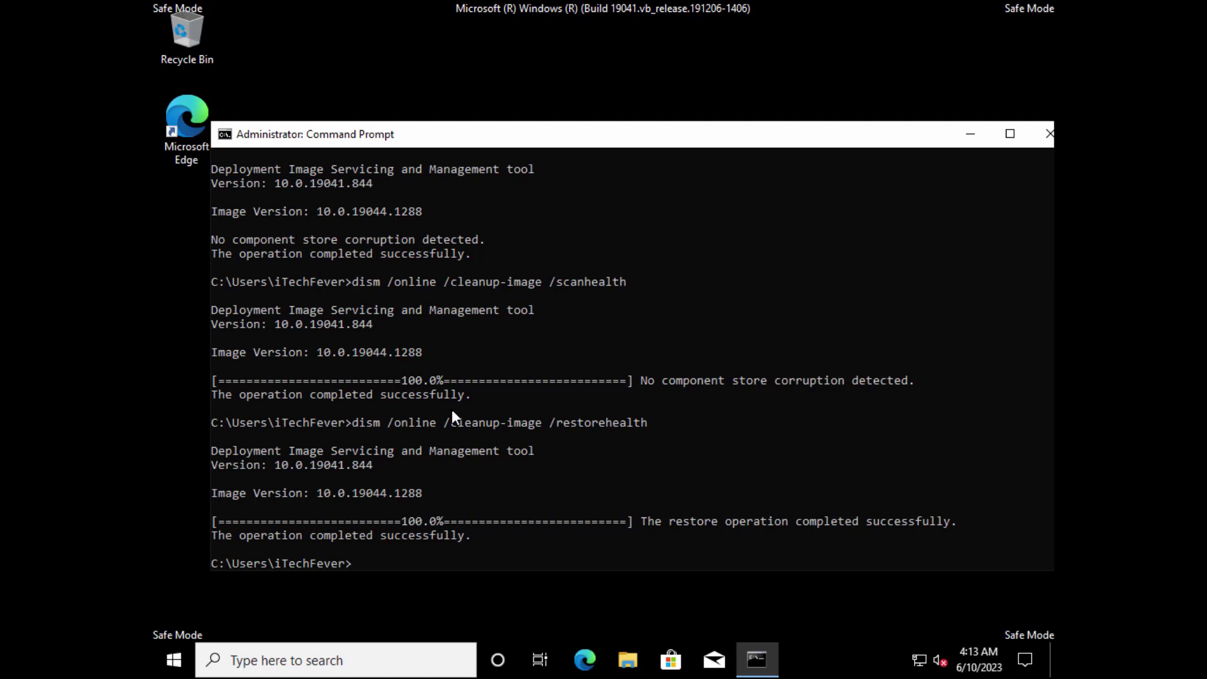
# Step: Rerun sfc /scannow, which finds no integrity violations, then exit the console
pyautogui.write('sfc /scan')
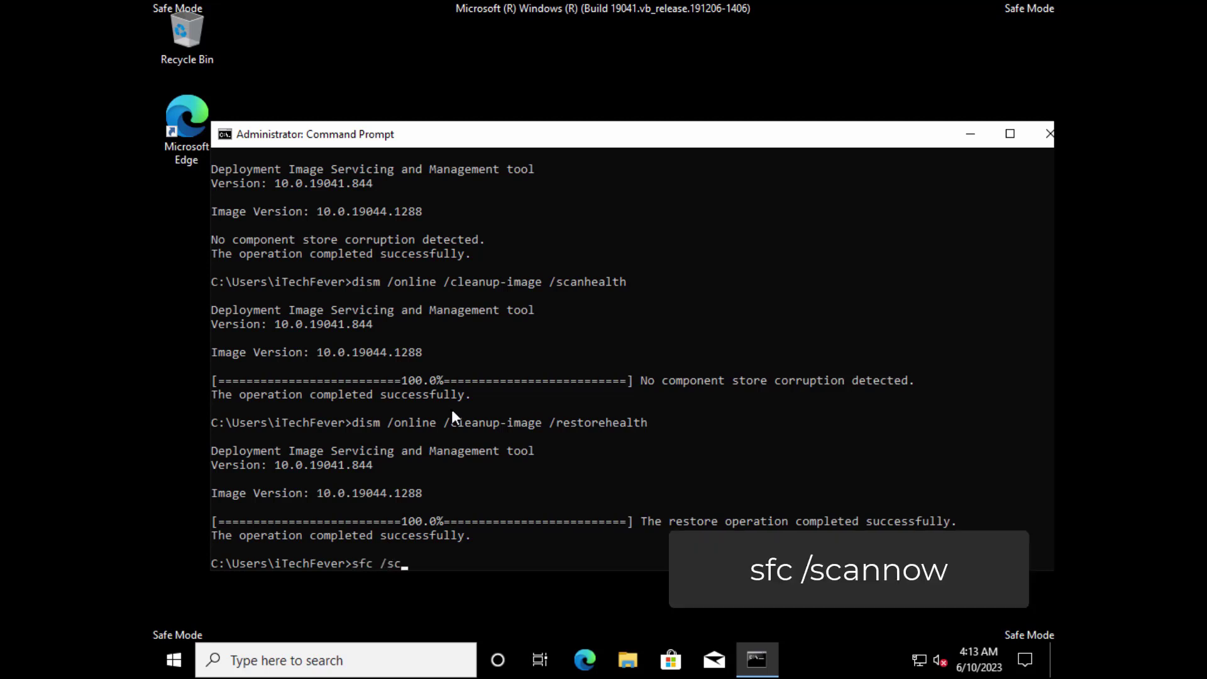
pyautogui.write('now')
pyautogui.press('Return')
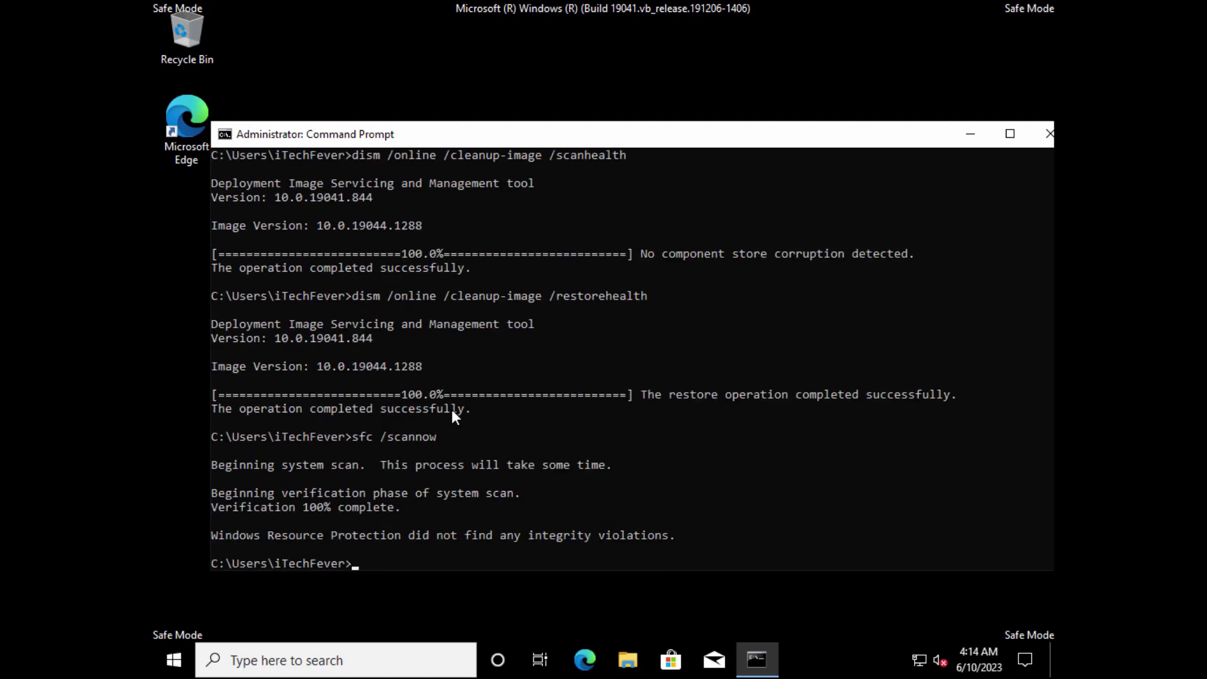
pyautogui.write('exit')
pyautogui.press('Return')
# Step: Restart Windows out of Safe Mode from the Start power menu and sign in with the account password
pyautogui.click(174, 657)
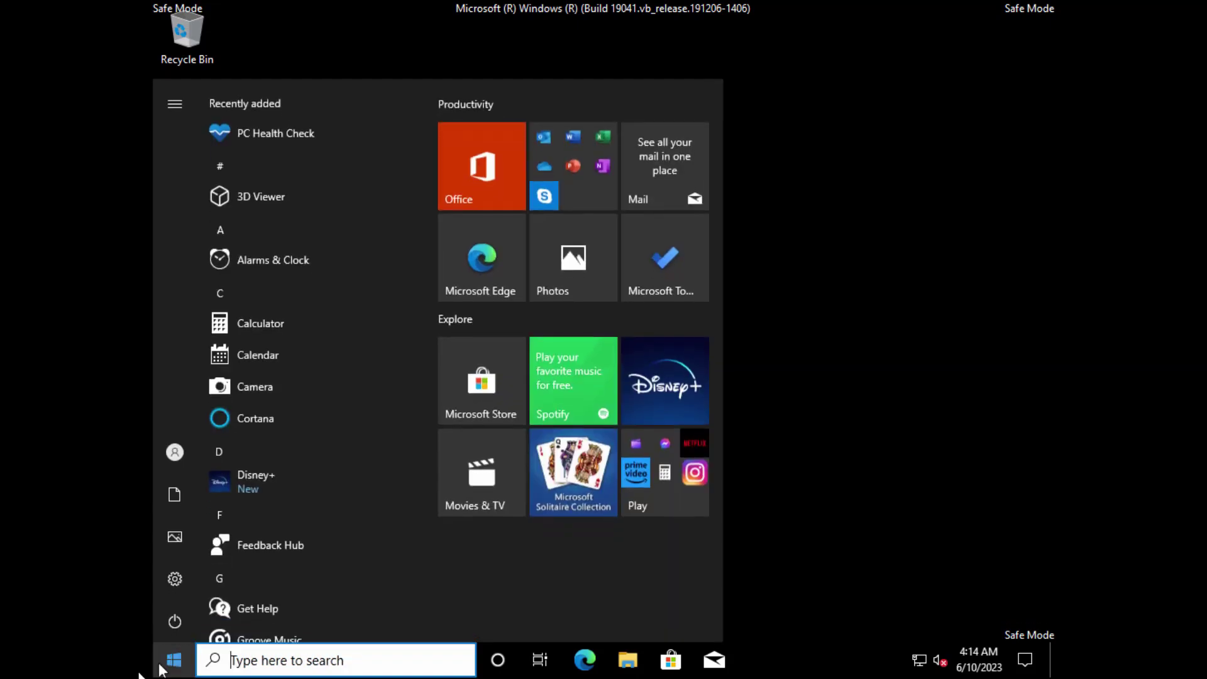
pyautogui.click(177, 621)
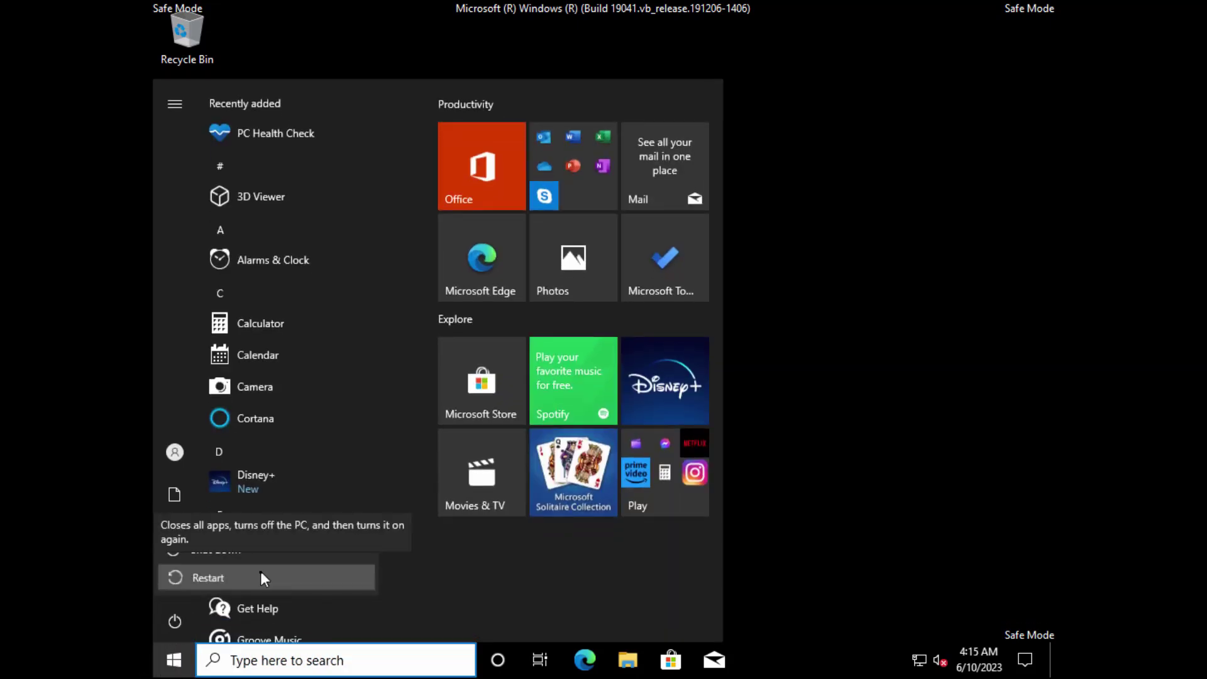
pyautogui.click(261, 573)
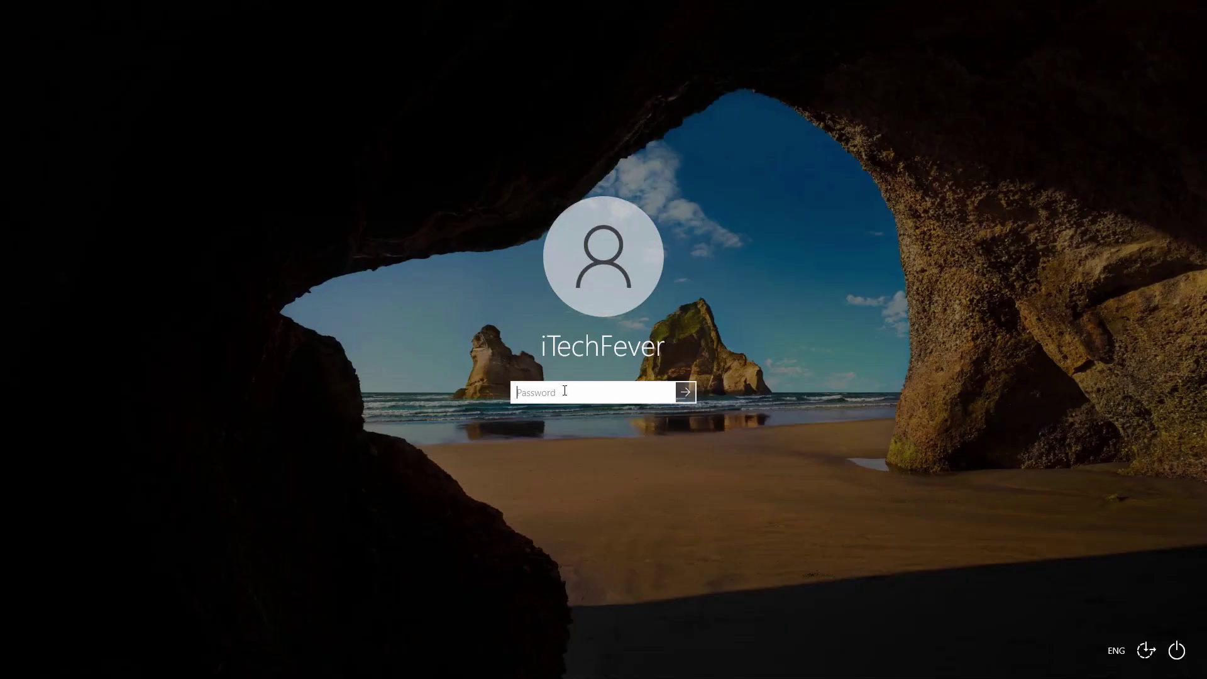
pyautogui.press('capslock')
pyautogui.press('Return')
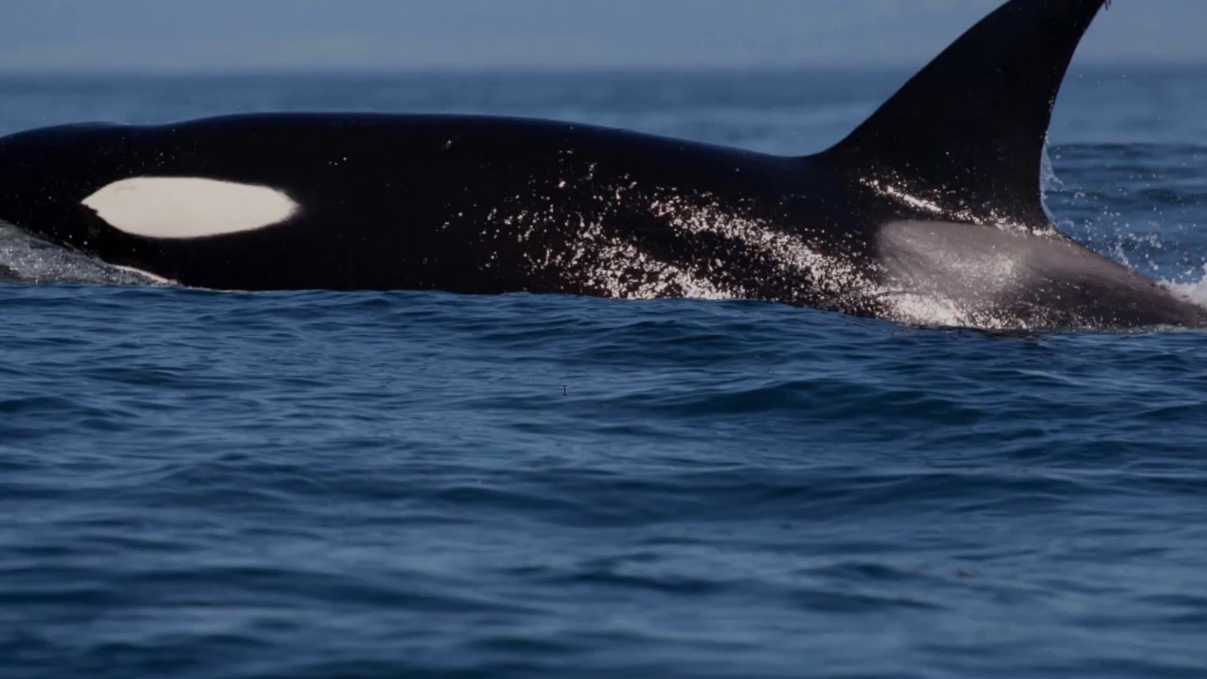